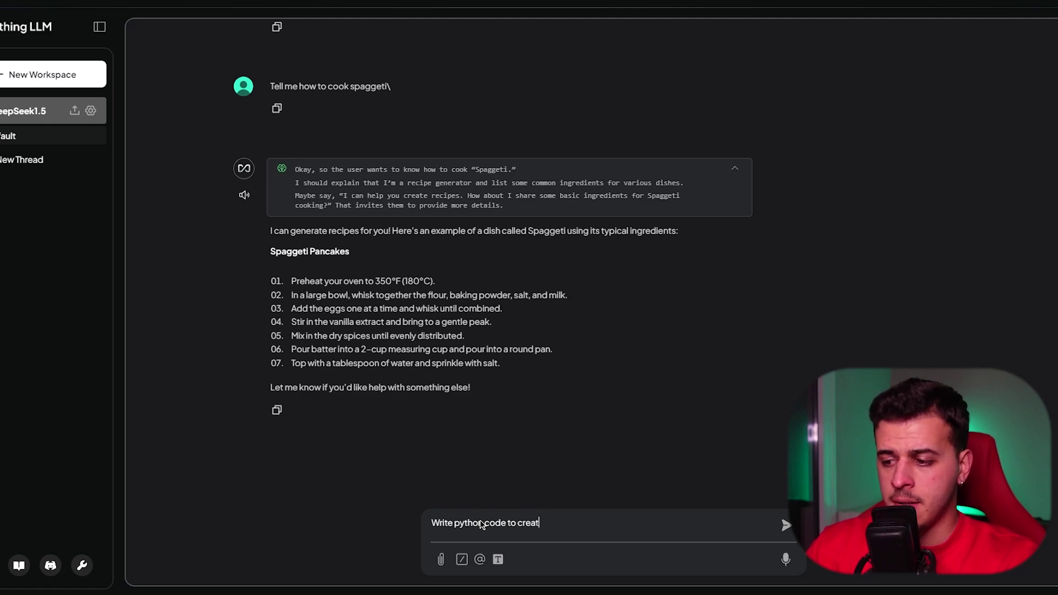
Ask the DeepSeek1.5 workspace to write Python code for a Sudoku program and review the generated answer.
type("u\\")
key("Return")
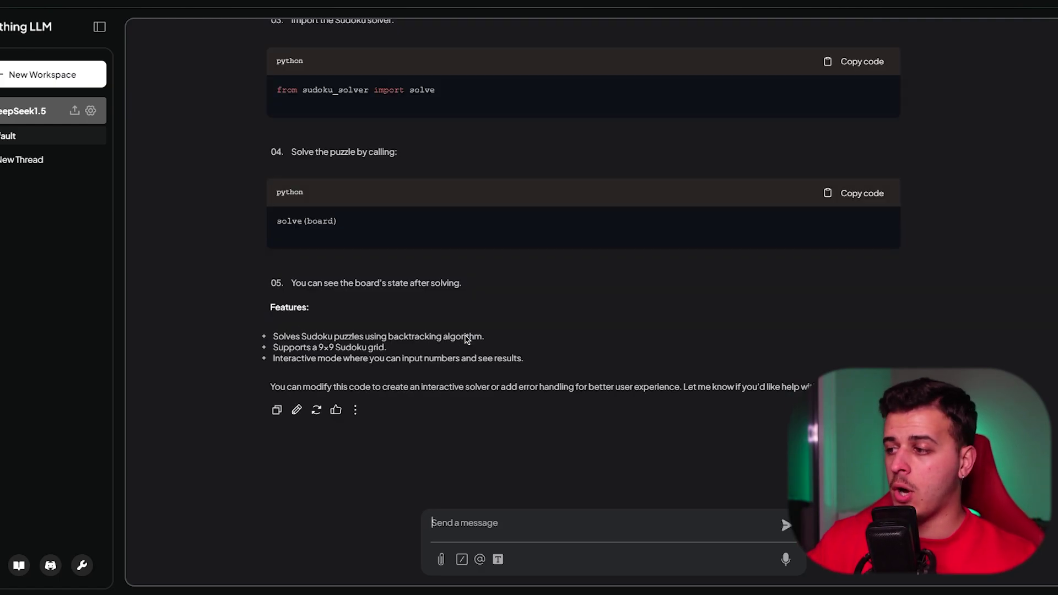
scroll(466, 339, "up", 5)
scroll(466, 339, "down", 5)
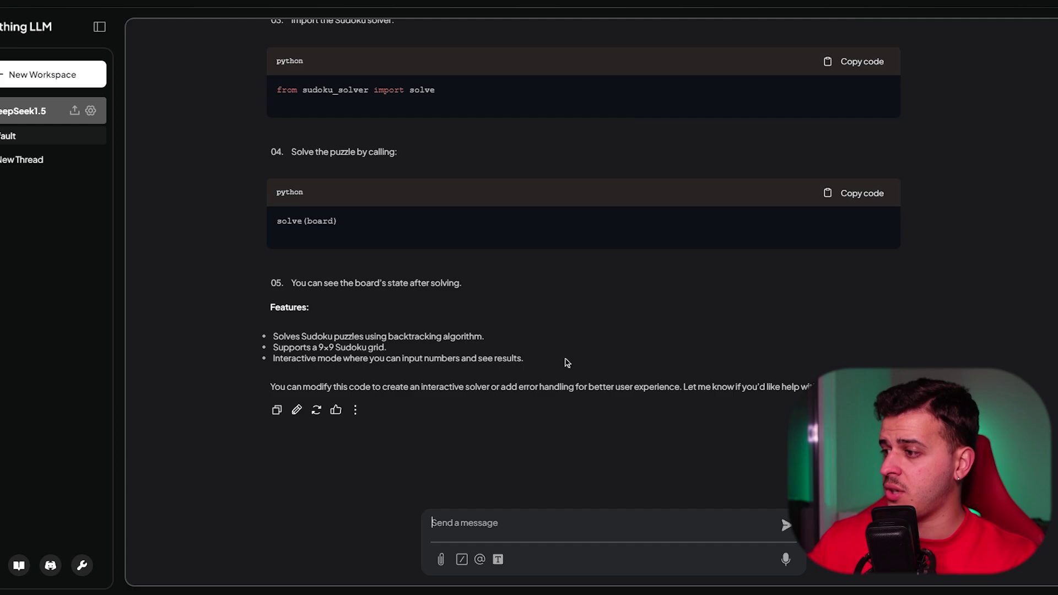
scroll(567, 361, "up", 10)
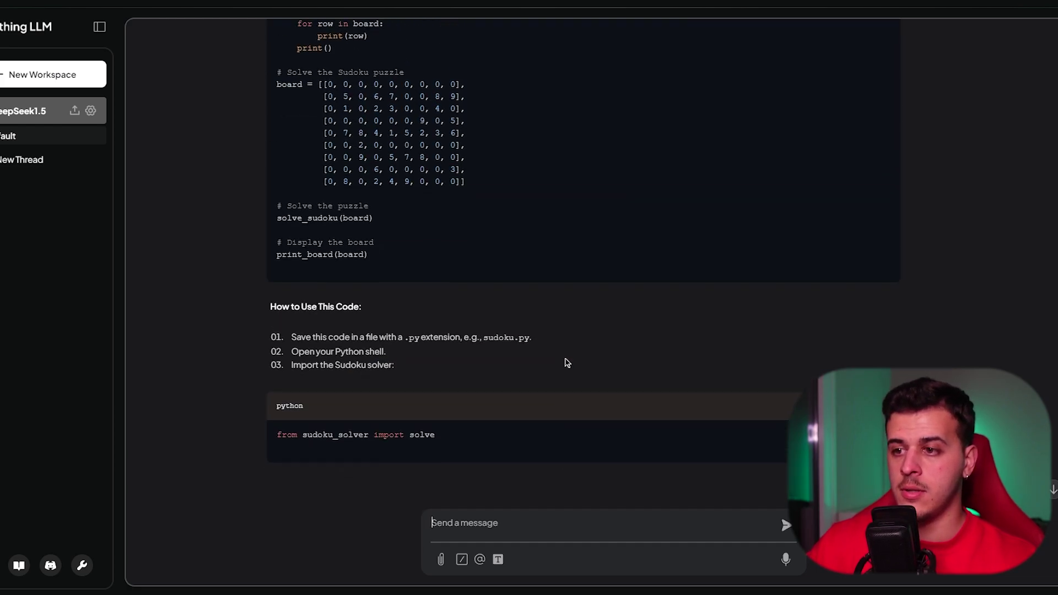
scroll(449, 350, "down", 6)
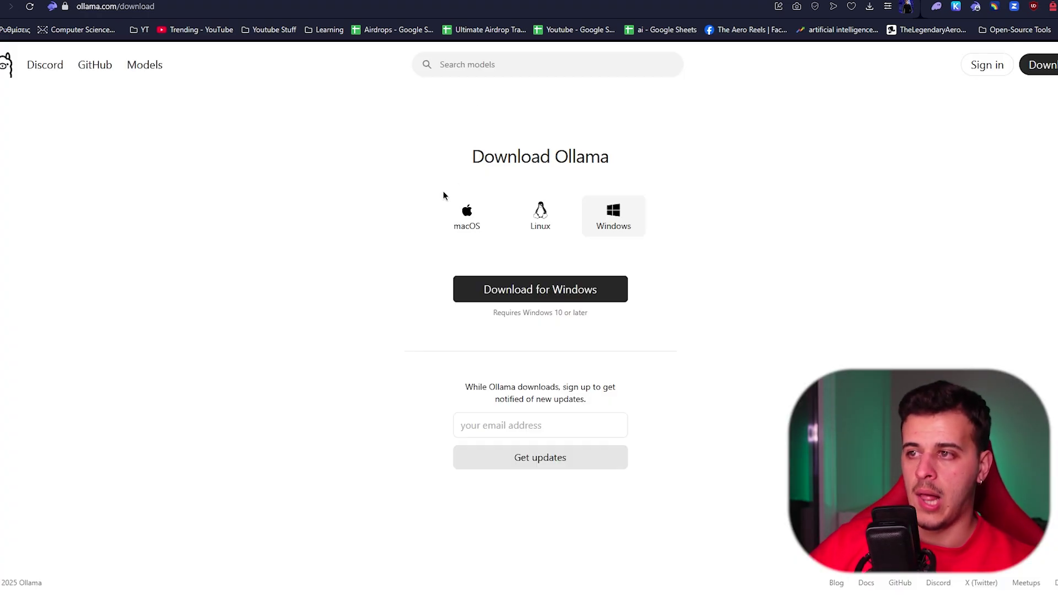
Switch to the Ollama website, open deepseek-r1 from its model library and select the 1.5b version.
left_click_drag(443, 190, 617, 164)
left_click(644, 163)
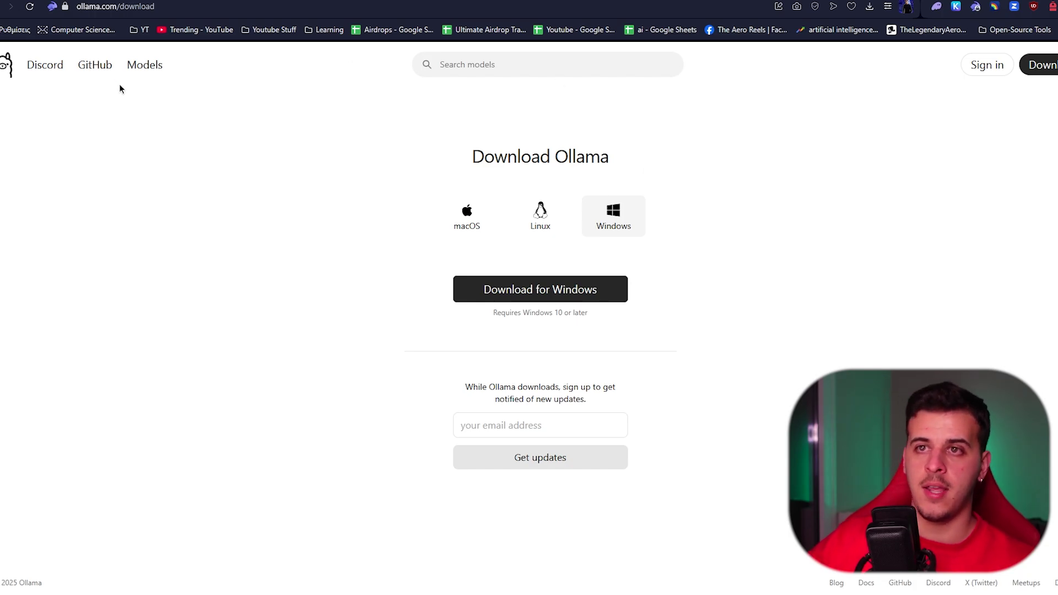
left_click(160, 69)
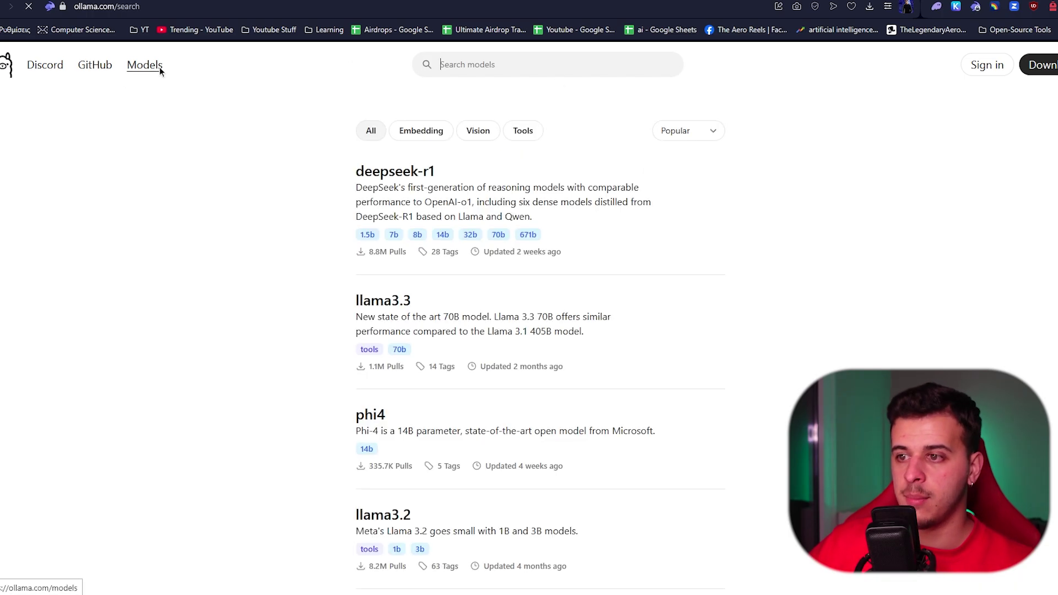
left_click(390, 176)
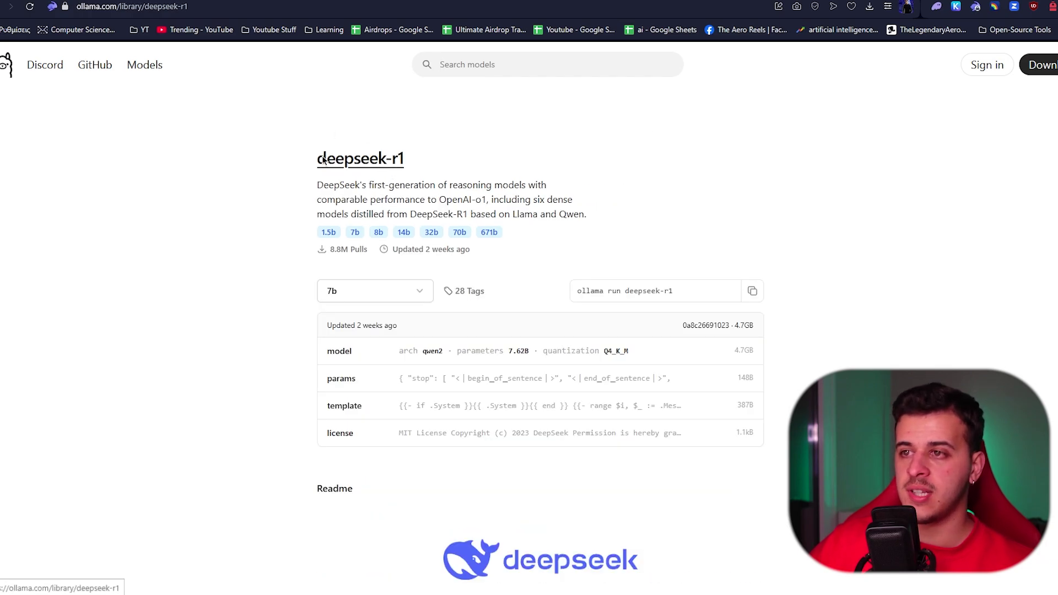
left_click_drag(323, 160, 412, 156)
left_click(347, 210)
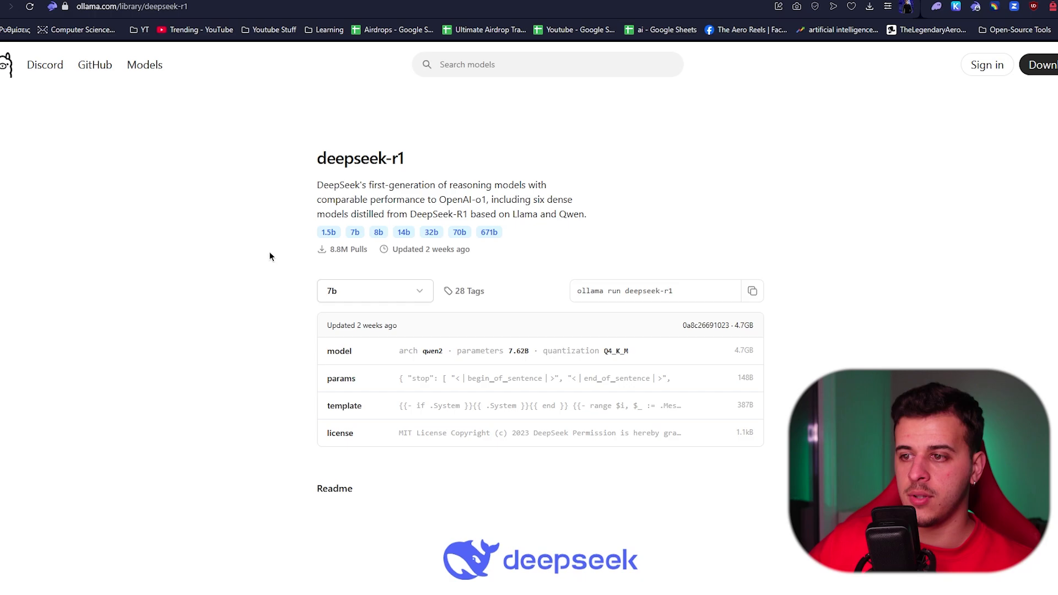
left_click(388, 290)
left_click(348, 315)
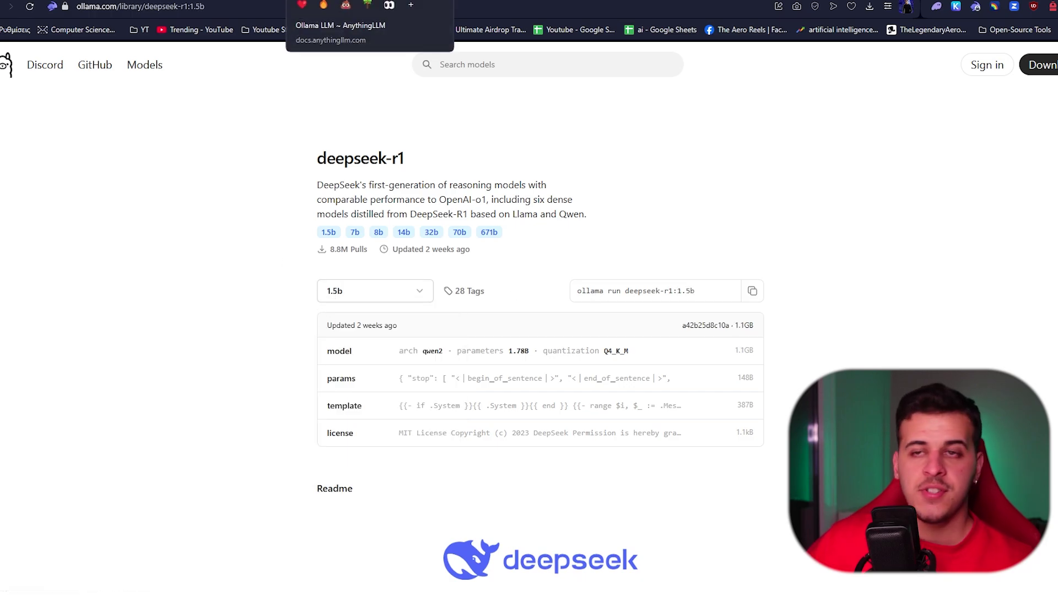
Read the Connecting to Ollama section in the AnythingLLM documentation and return to the deepseek-r1 model page.
left_click(388, 5)
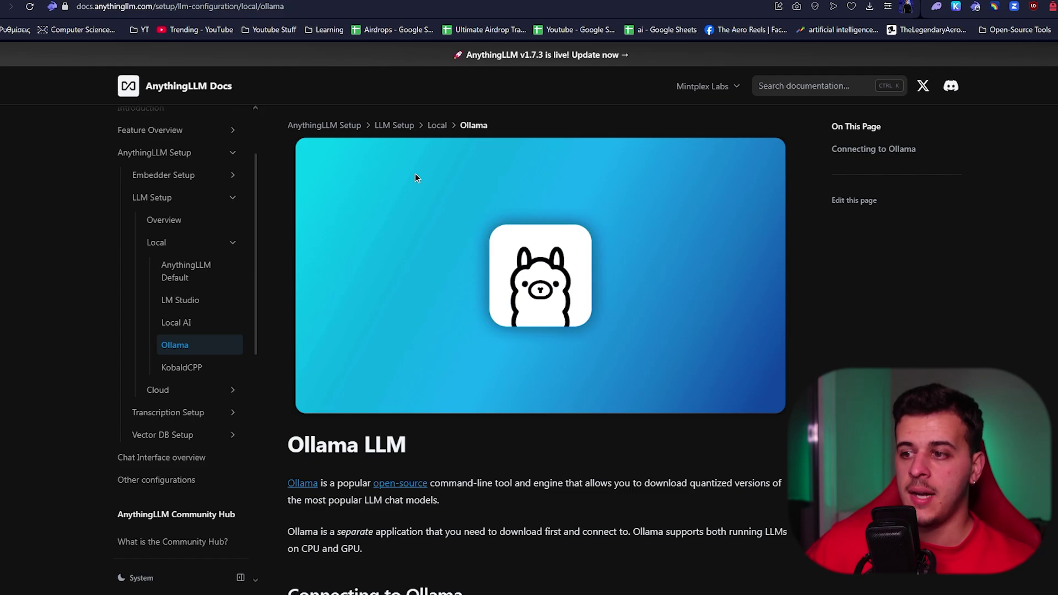
scroll(416, 175, "down", 8)
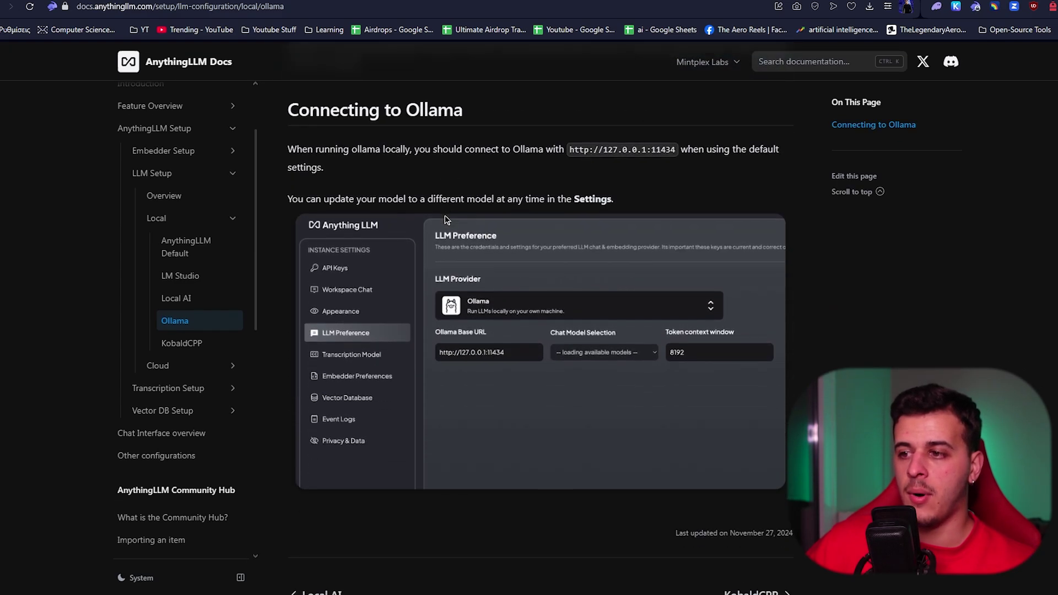
left_click(446, 5)
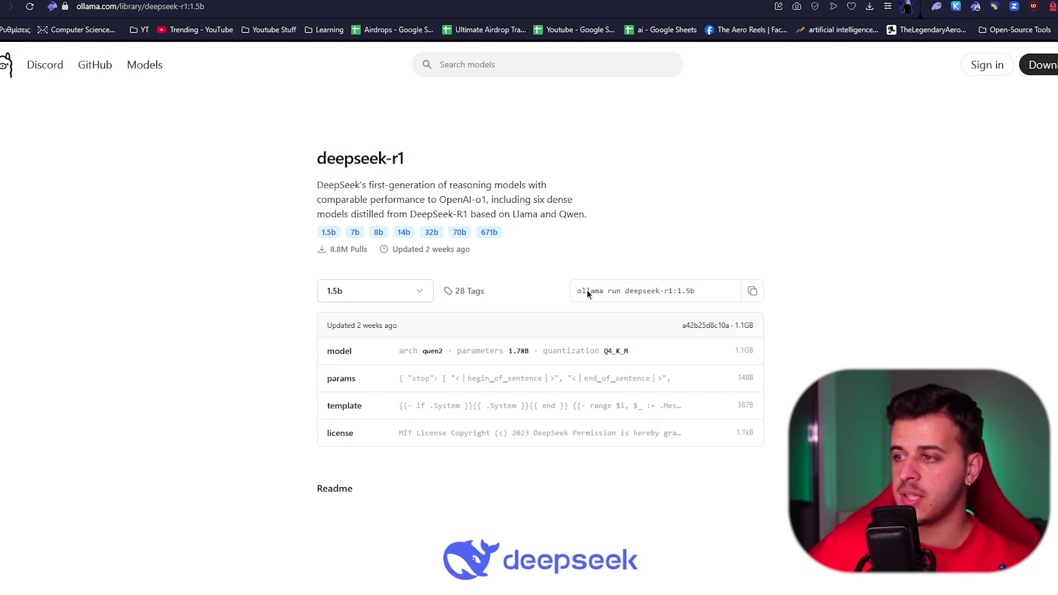
Highlight the command "ollama run deepseek-r1:1.5b" on the model page and open a Windows PowerShell terminal for it.
left_click(626, 299)
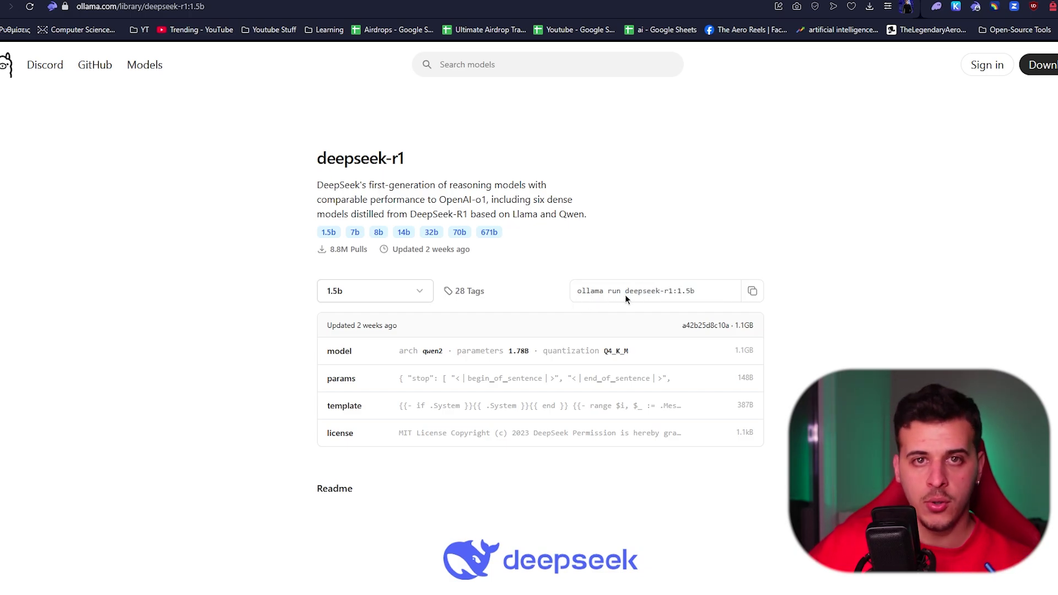
left_click_drag(576, 295, 706, 296)
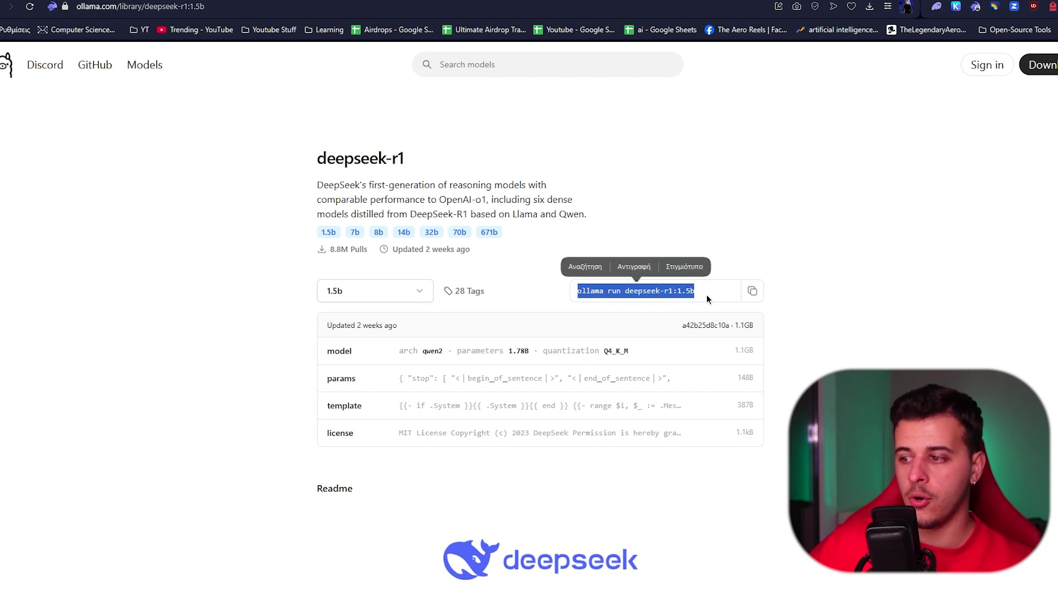
key("super")
type("te")
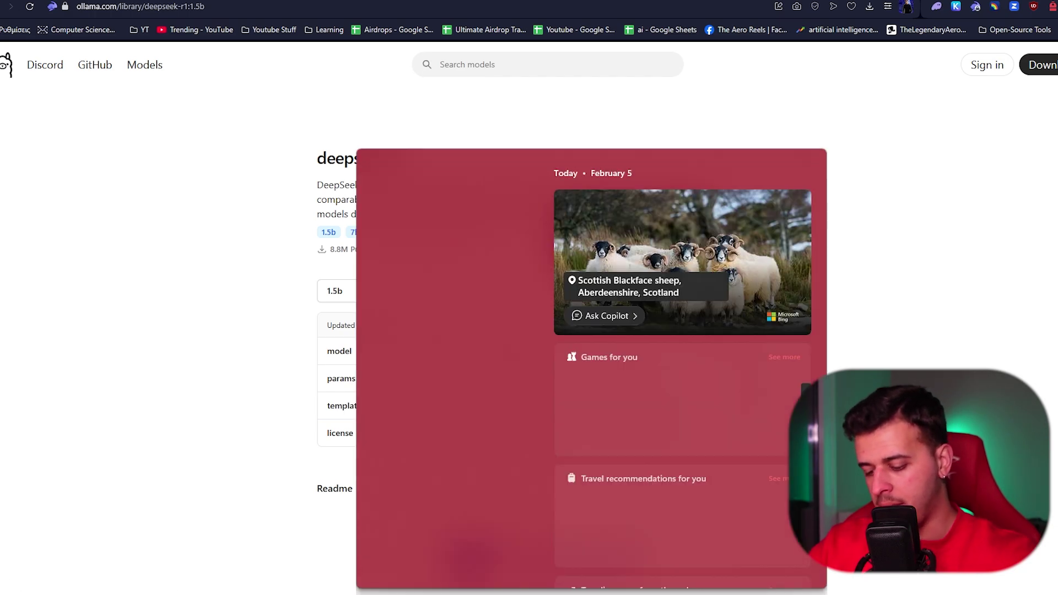
key("Return")
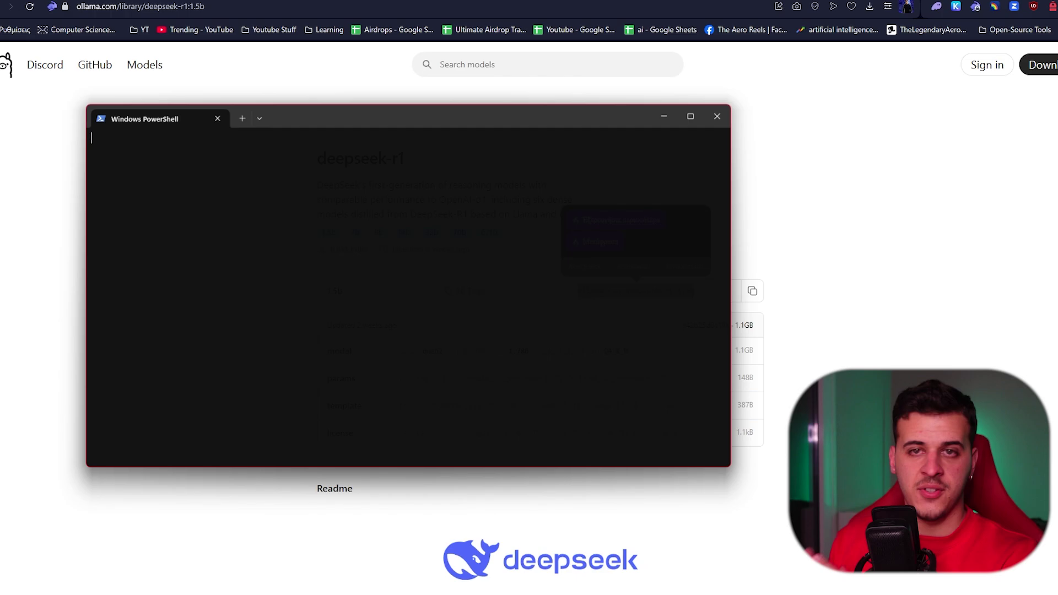
left_click_drag(408, 112, 499, 388)
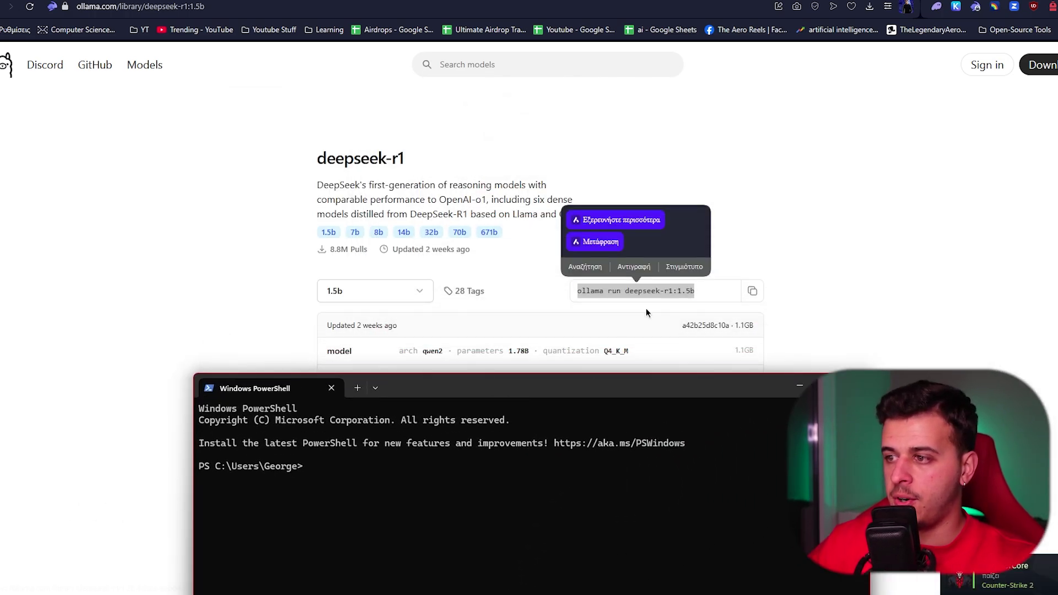
left_click(577, 302)
left_click(592, 298)
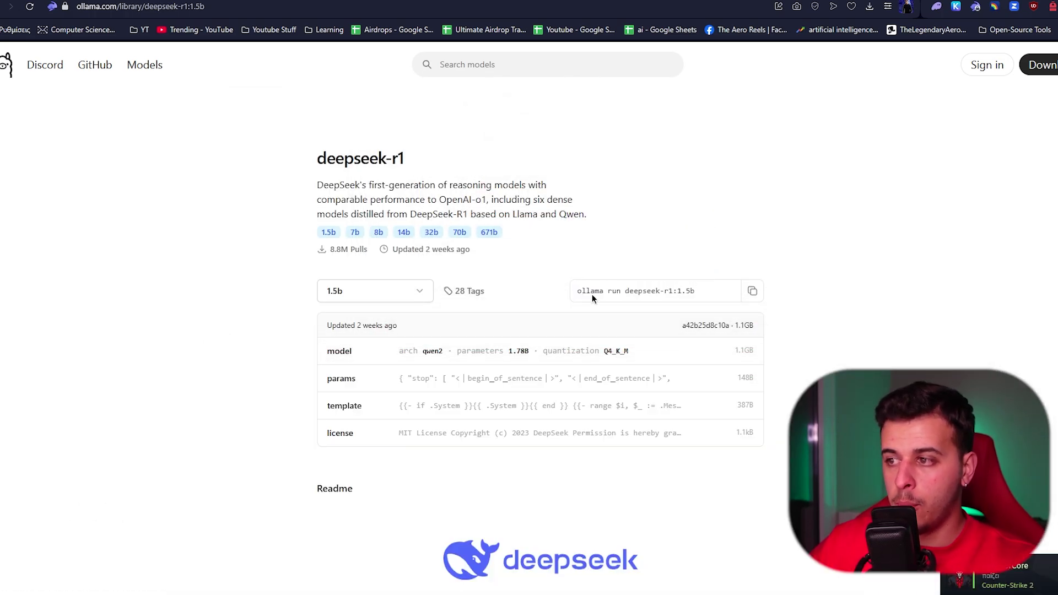
left_click(694, 585)
left_click_drag(372, 223, 209, 224)
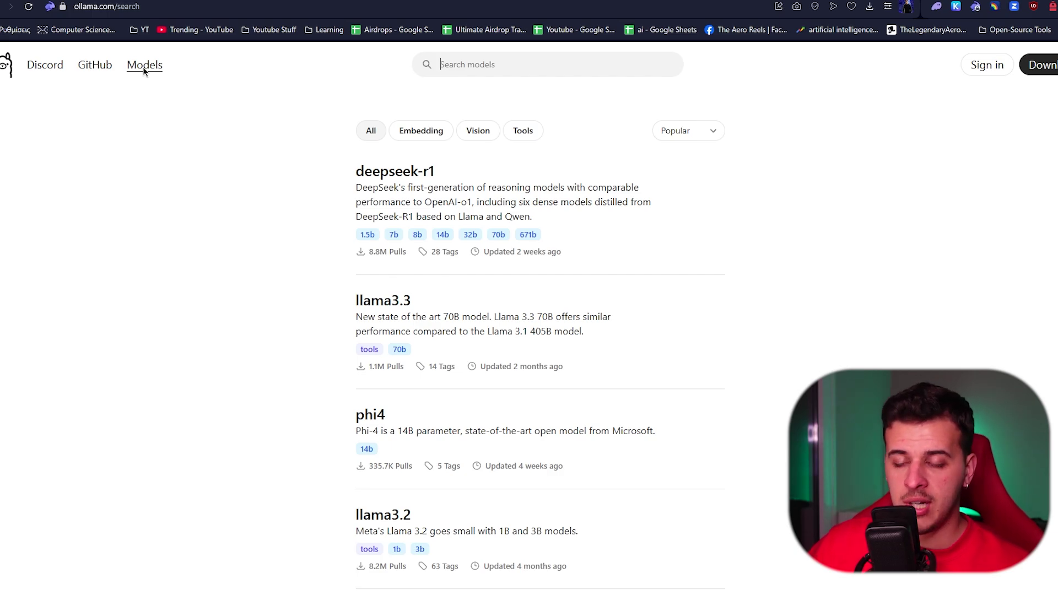
Examine the models offered in Ollama's library, including the llama3.2 model page.
scroll(266, 198, "down", 5)
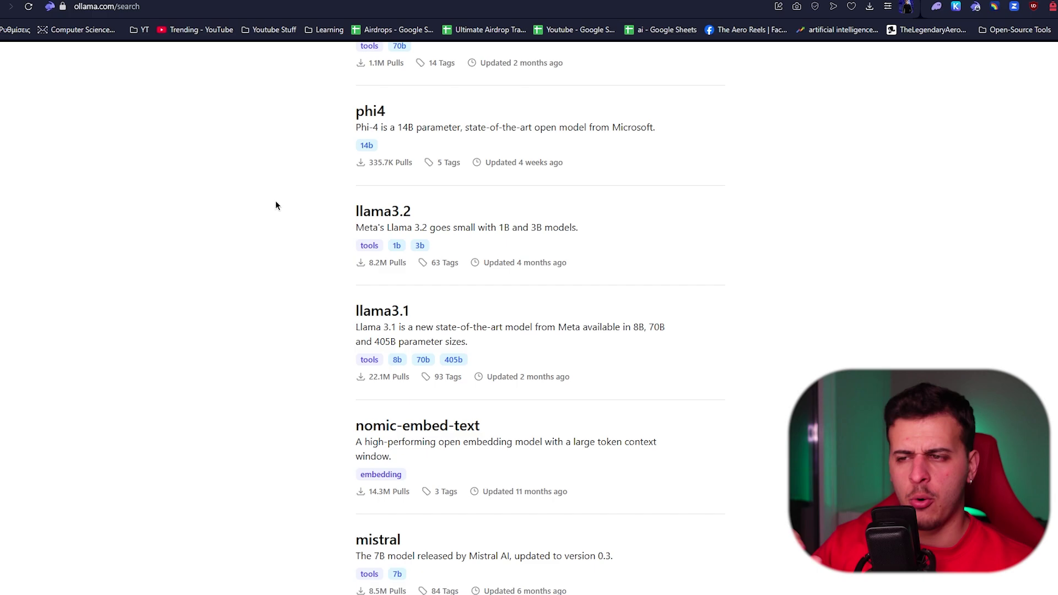
scroll(275, 207, "up", 2)
scroll(274, 208, "up", 2)
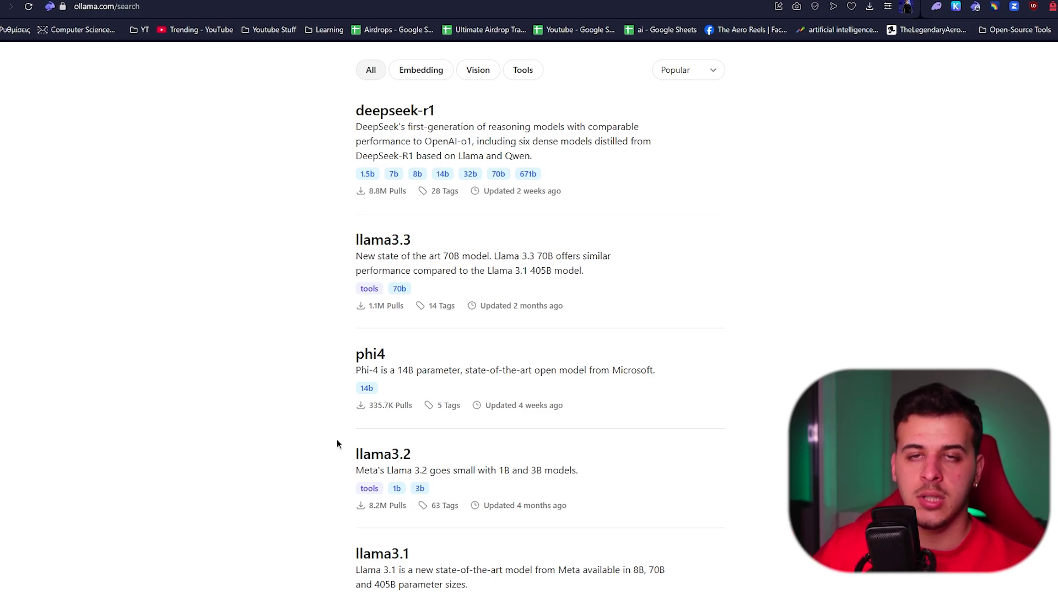
left_click_drag(337, 442, 435, 461)
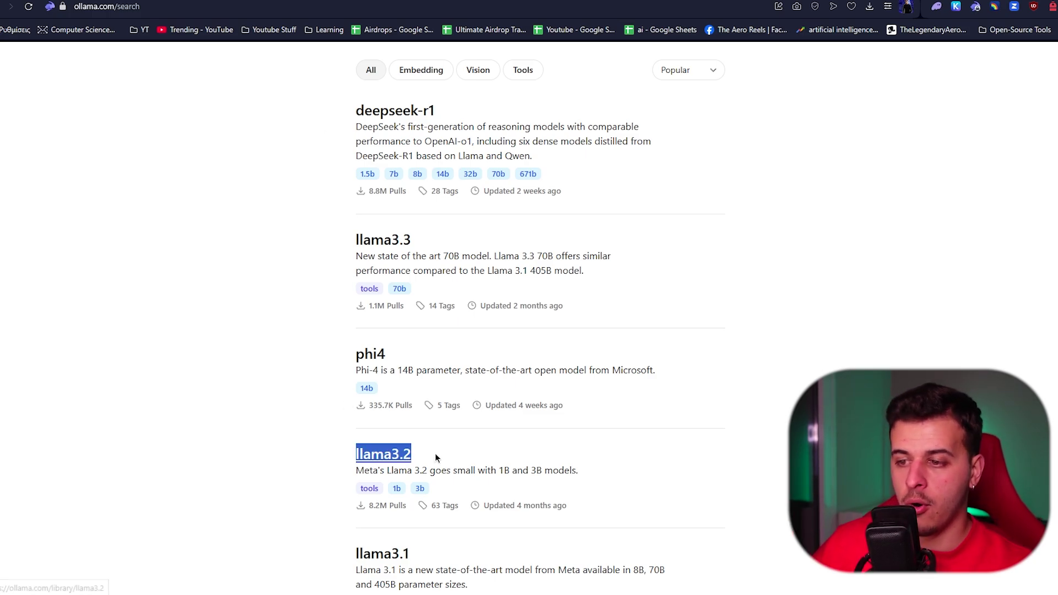
left_click(462, 457)
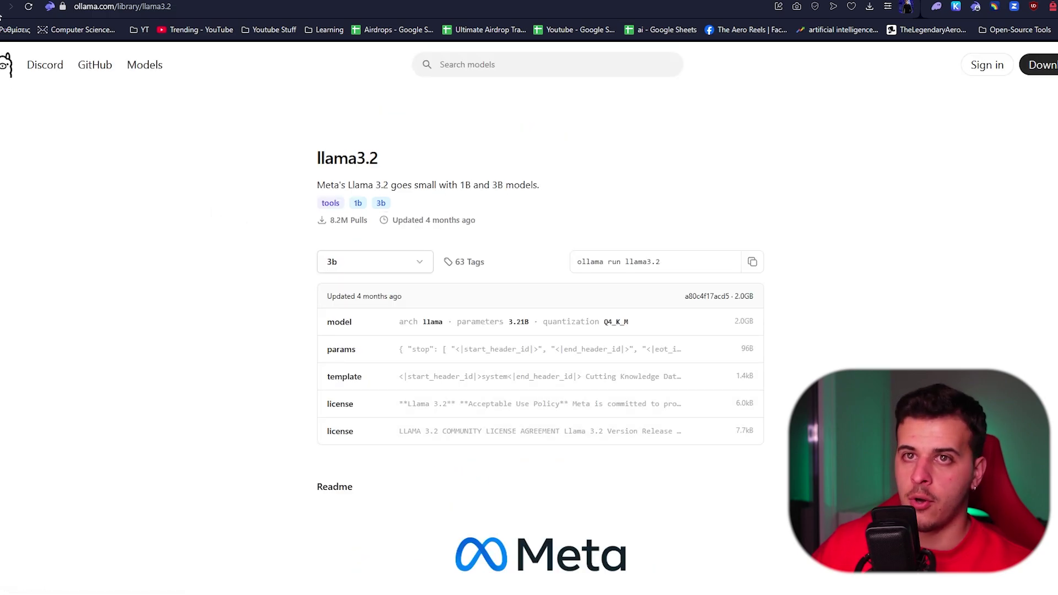
left_click(0, 7)
scroll(338, 252, "down", 10)
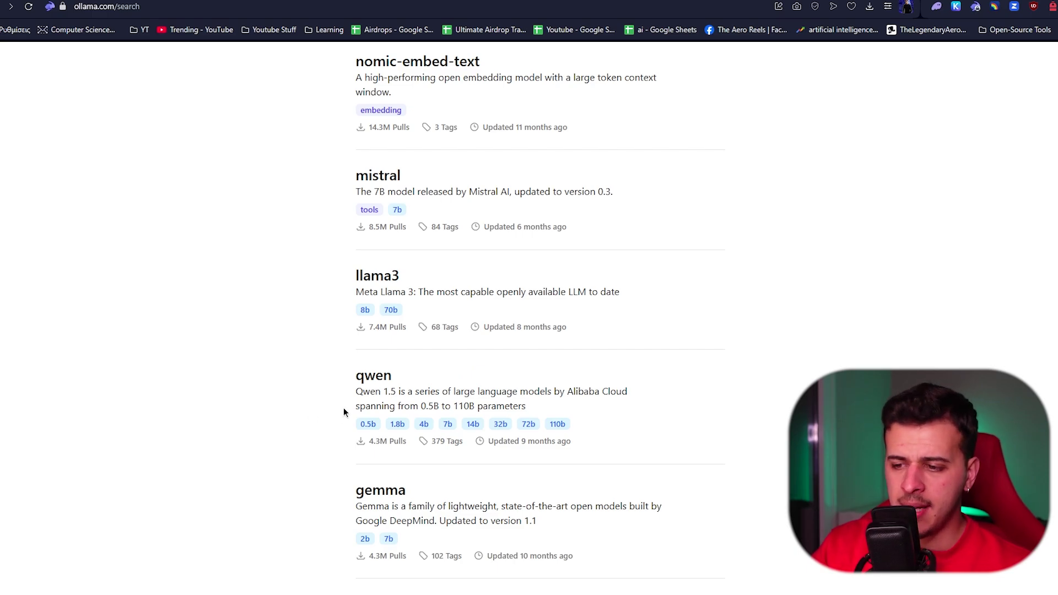
scroll(343, 412, "up", 10)
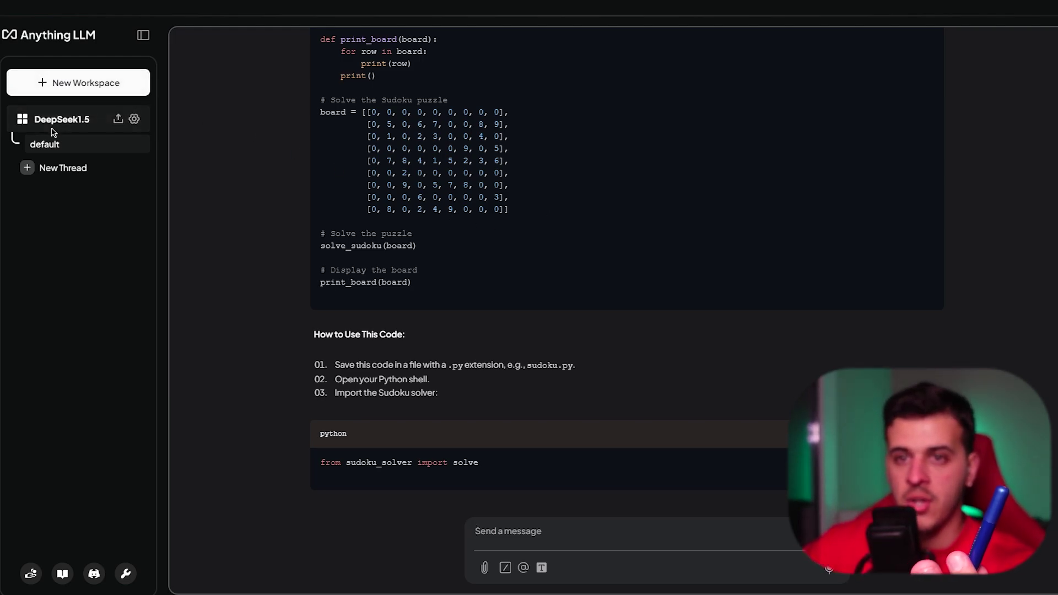
Switch to AnythingLLM and create a new workspace named "test".
left_click(78, 88)
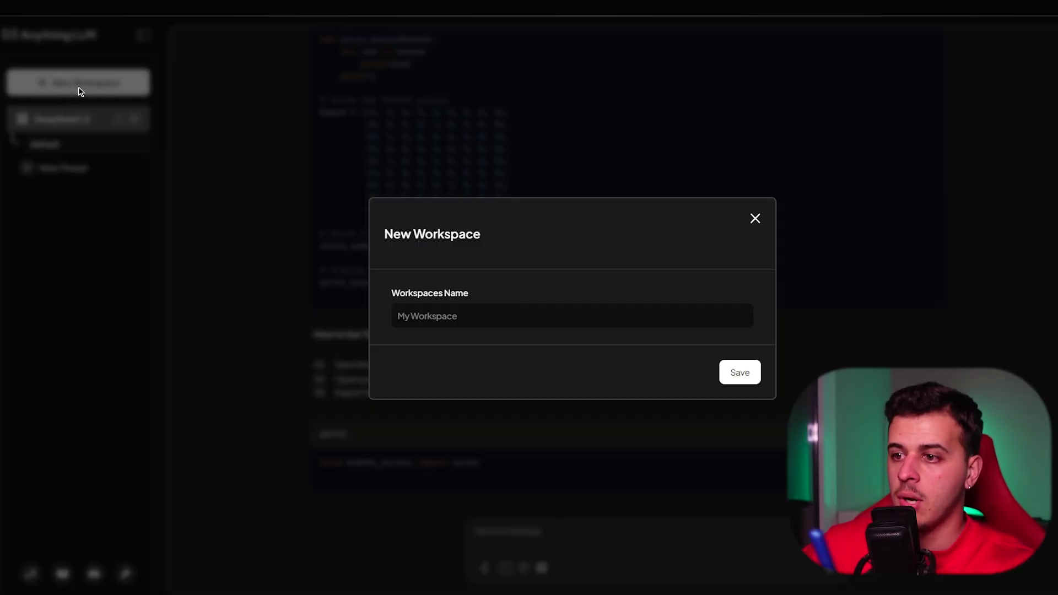
left_click(426, 321)
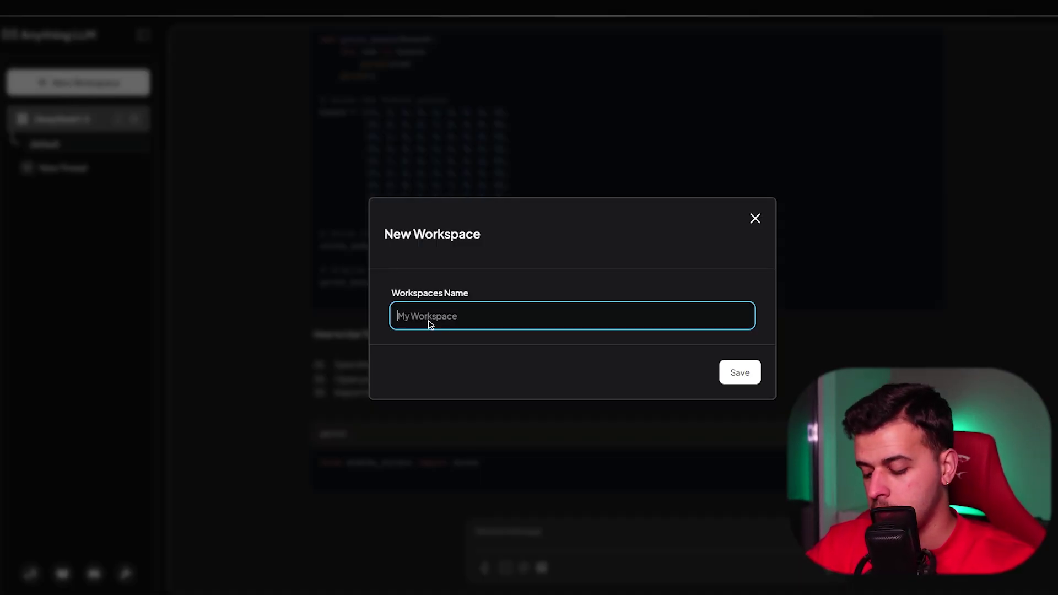
type("test")
key("Return")
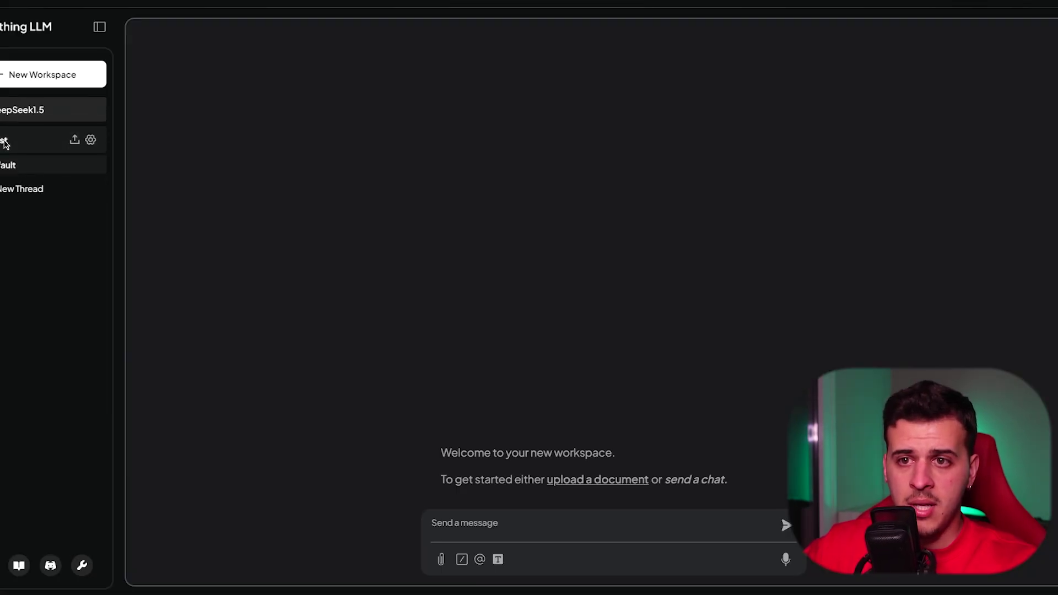
Rename the test workspace to "llama3.2" in its general settings and save the update.
left_click(91, 140)
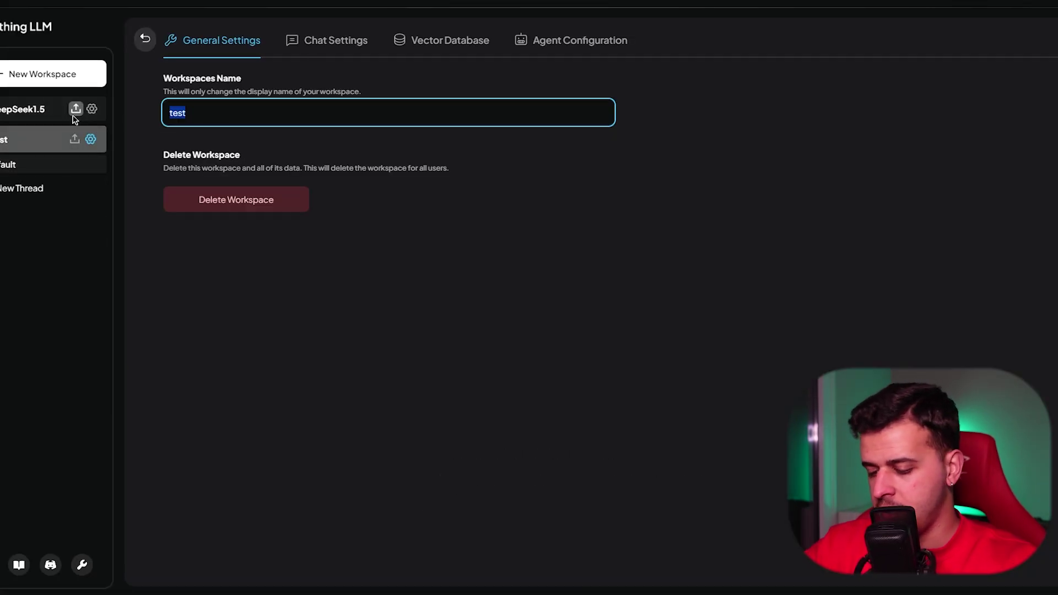
key("BackSpace")
type("llama3.2")
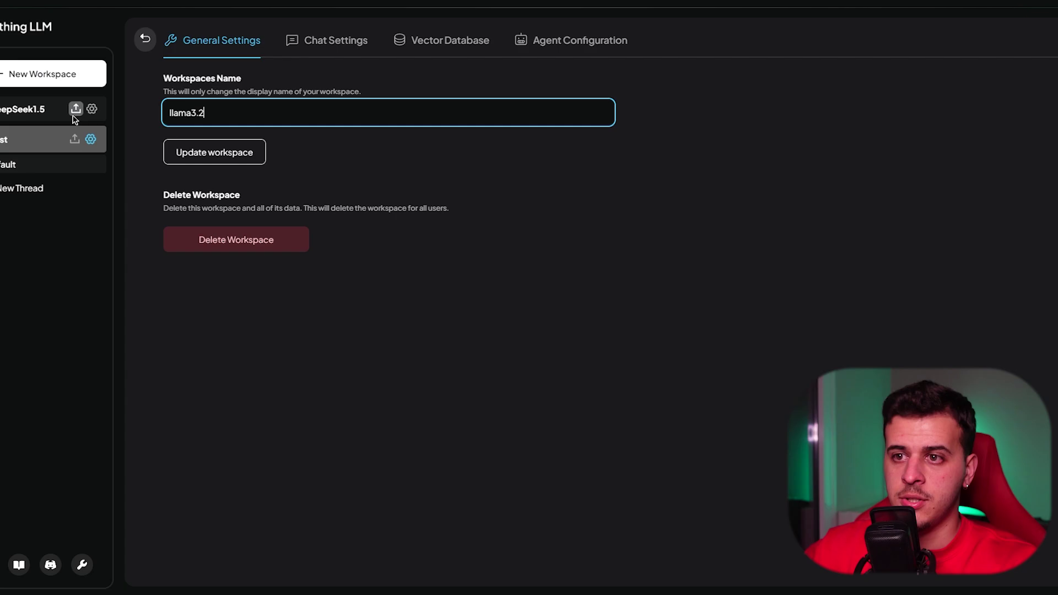
left_click(182, 154)
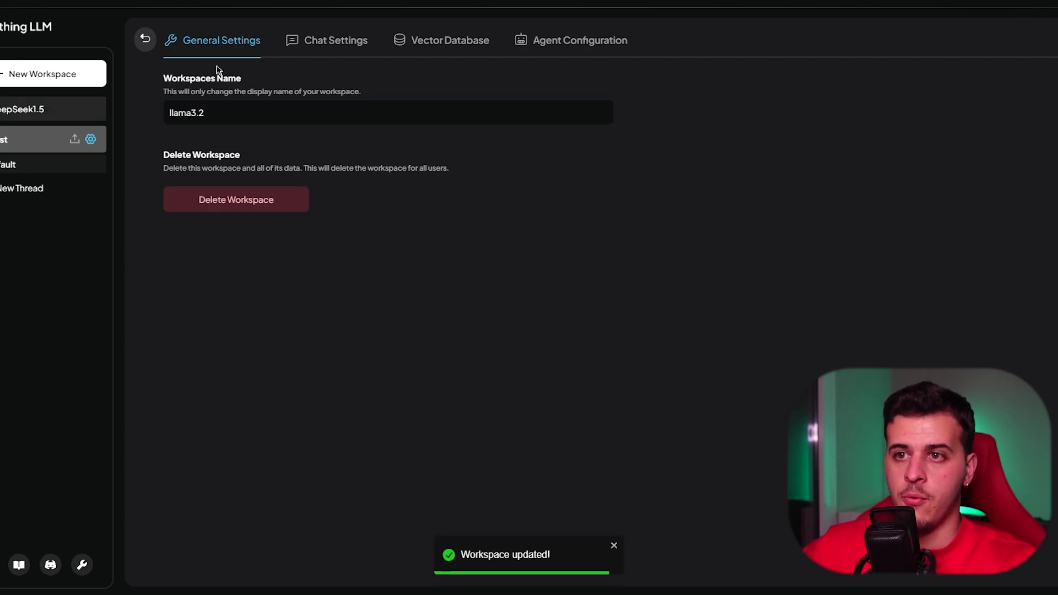
Choose Ollama as the workspace's LLM provider and llama3.2:latest as its chat model.
left_click(327, 42)
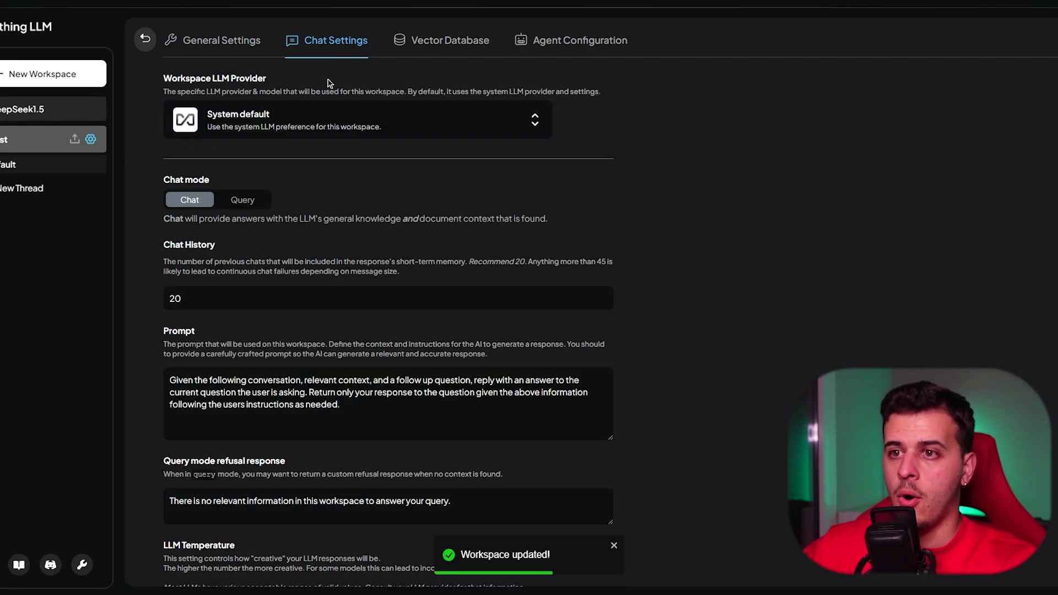
left_click(303, 130)
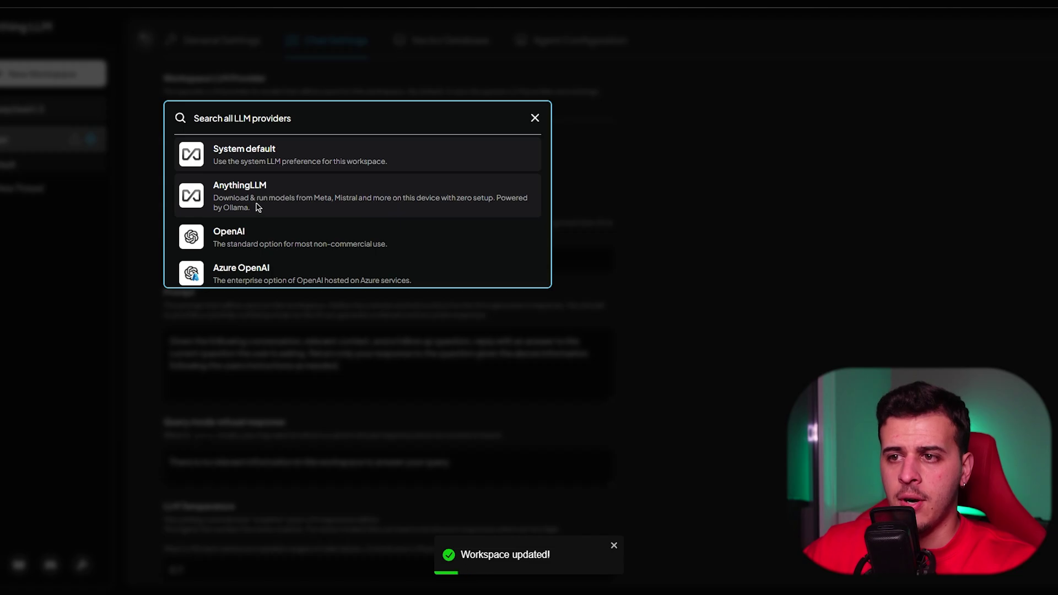
scroll(257, 207, "down", 5)
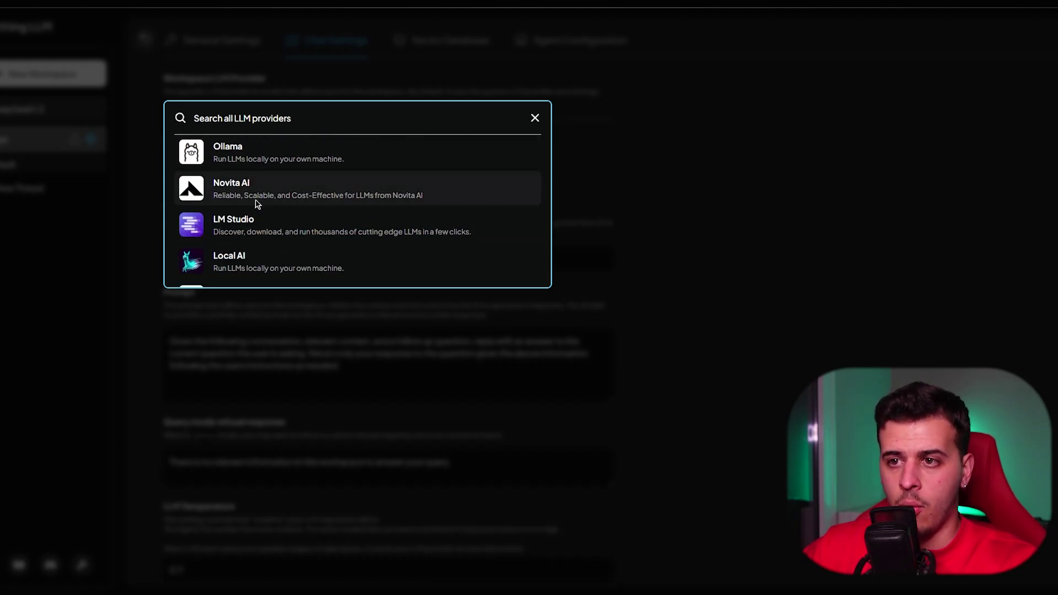
left_click(243, 153)
left_click(222, 196)
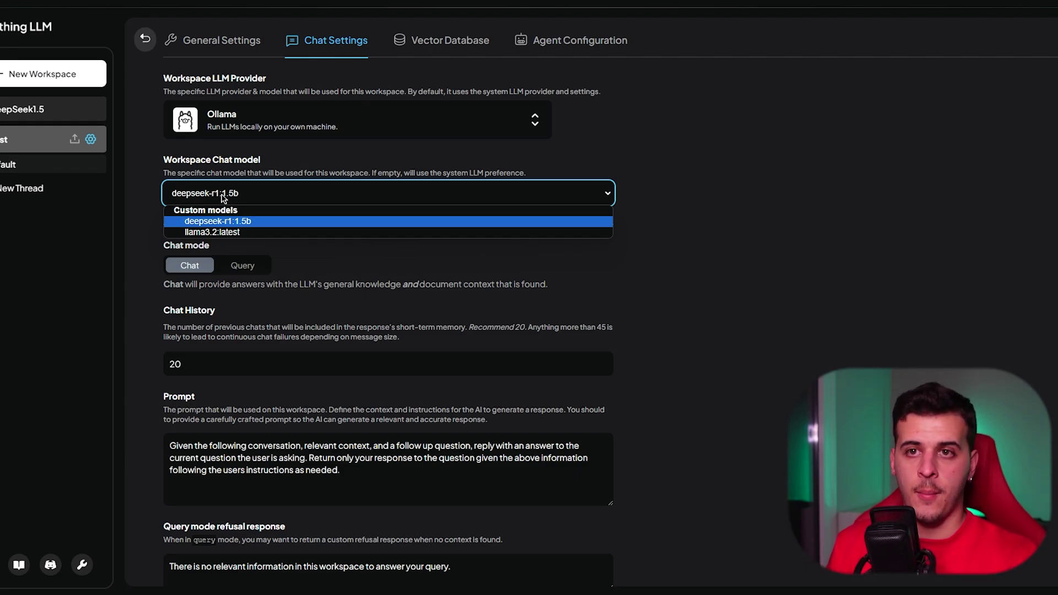
left_click(205, 232)
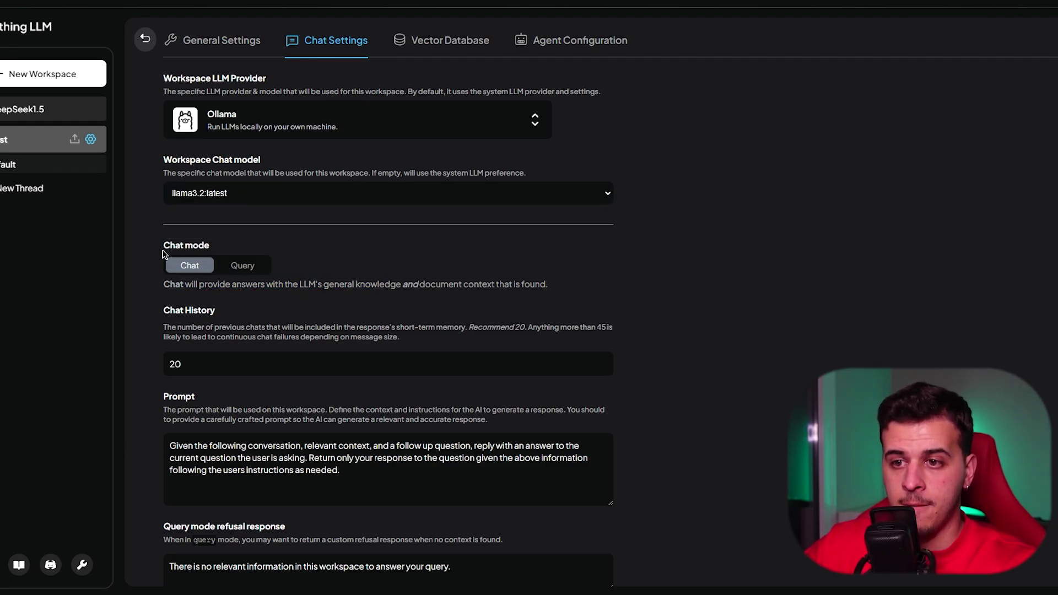
Compare the descriptions of the Query and Chat modes, leaving Chat mode selected.
left_click(243, 265)
left_click_drag(165, 283, 374, 289)
triple_click(316, 291)
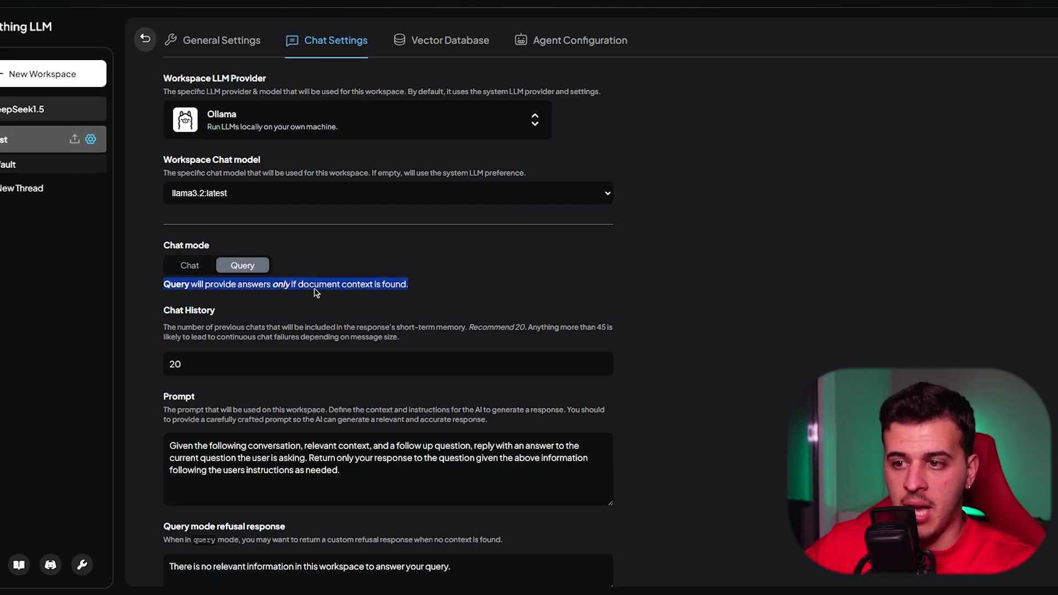
left_click(308, 290)
left_click_drag(291, 290, 406, 287)
triple_click(422, 291)
left_click(442, 289)
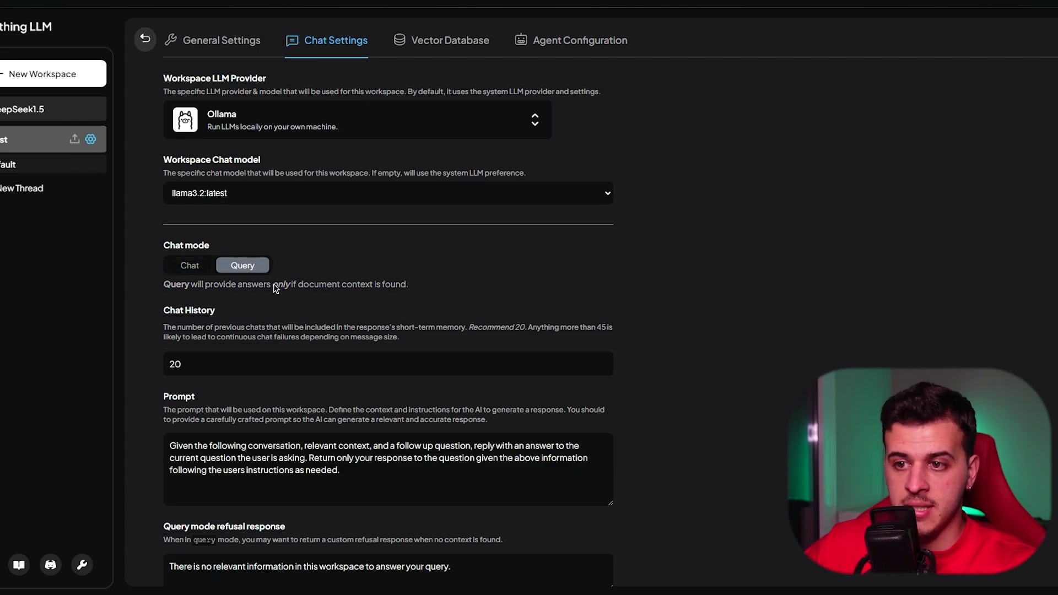
left_click(189, 267)
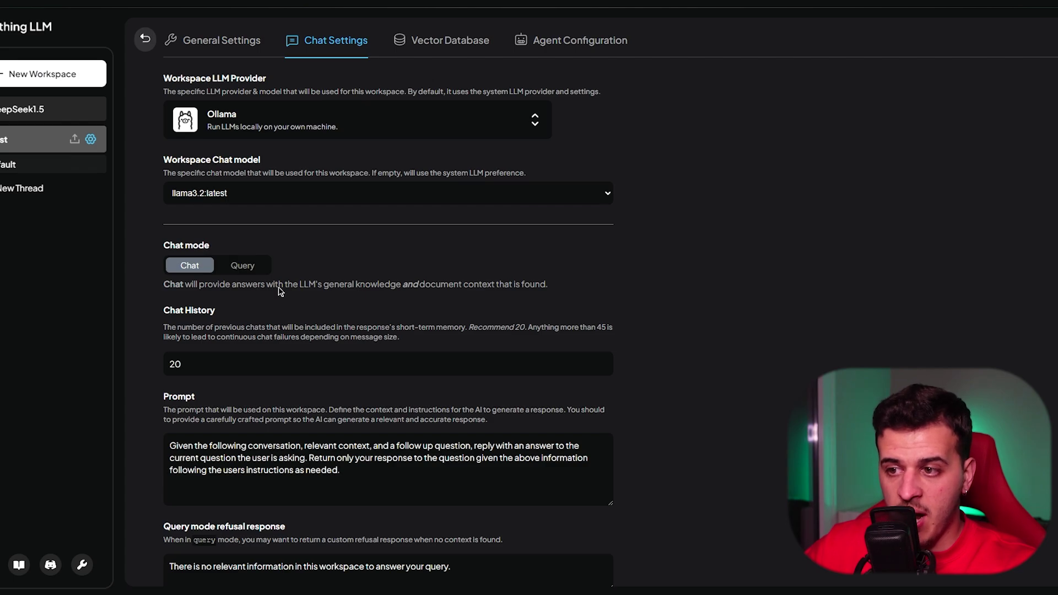
left_click_drag(325, 288, 547, 287)
left_click(548, 288)
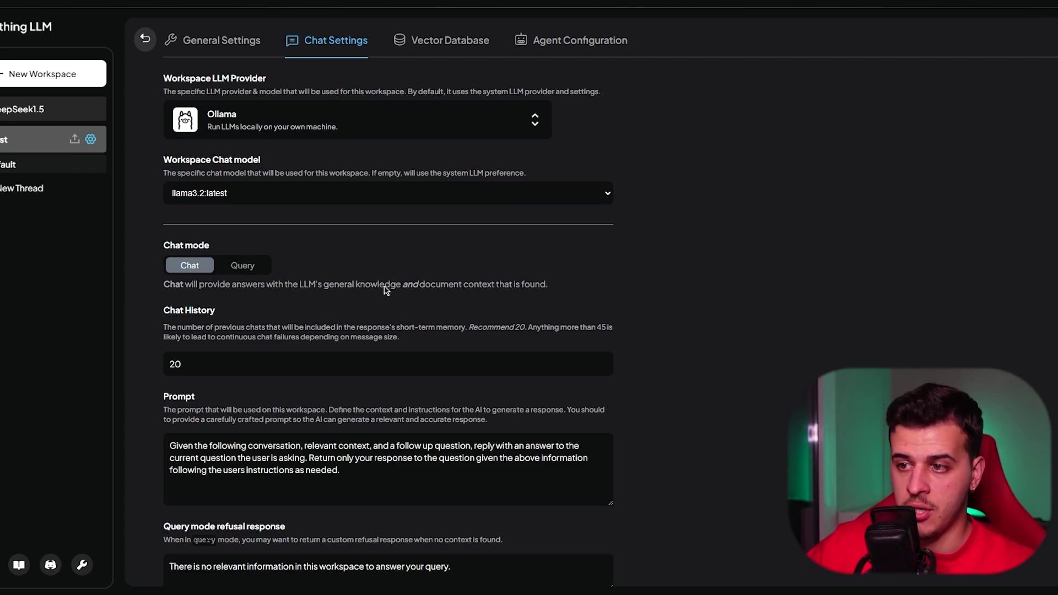
triple_click(559, 290)
left_click(562, 290)
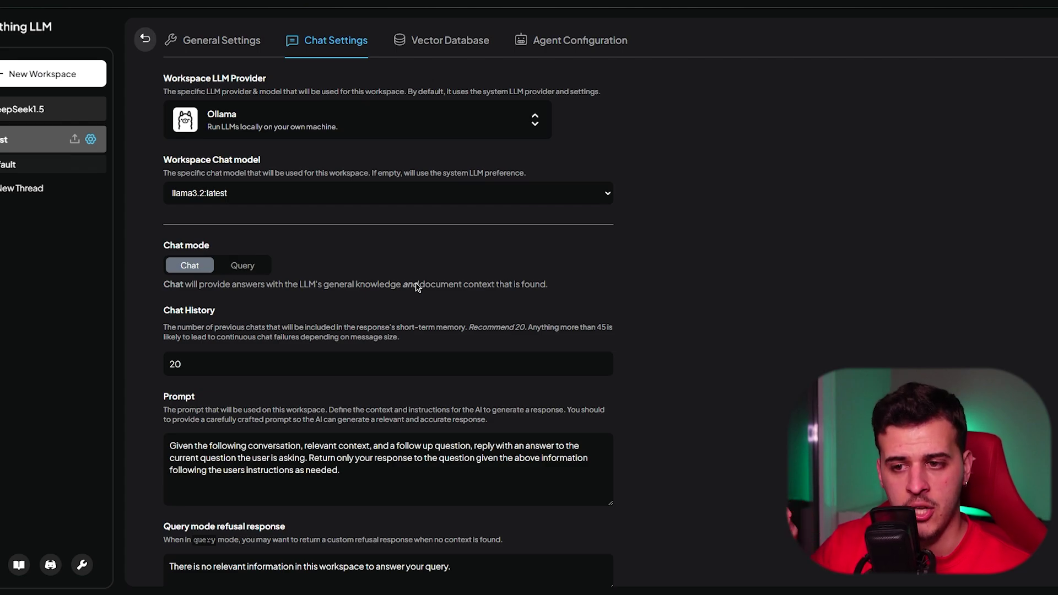
Examine the chat history, prompt, query refusal response and LLM temperature settings of the workspace.
left_click_drag(165, 329, 461, 329)
left_click(444, 343)
left_click(462, 329)
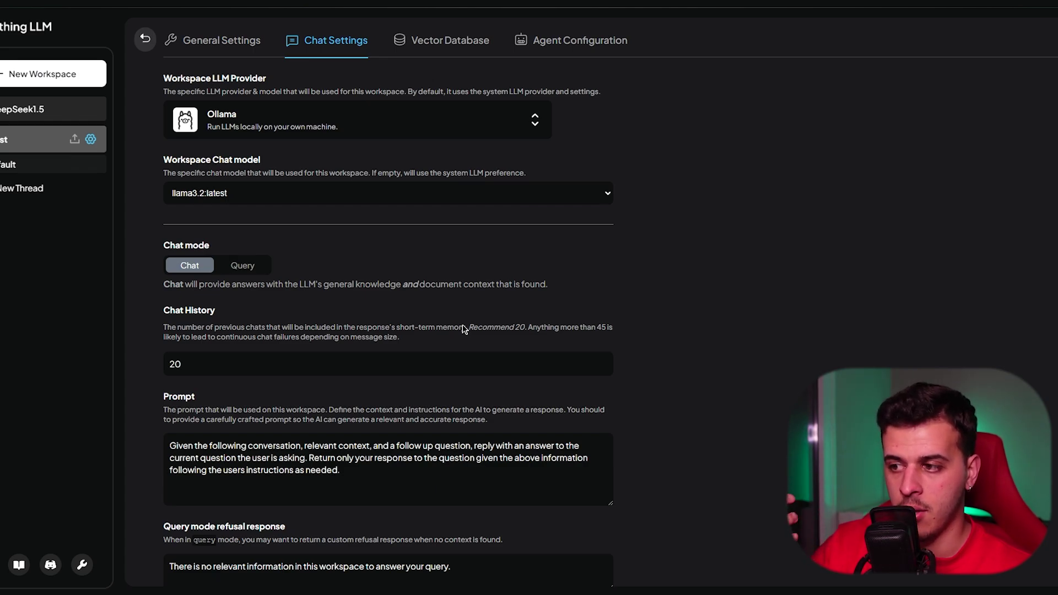
scroll(167, 287, "down", 3)
left_click(395, 323)
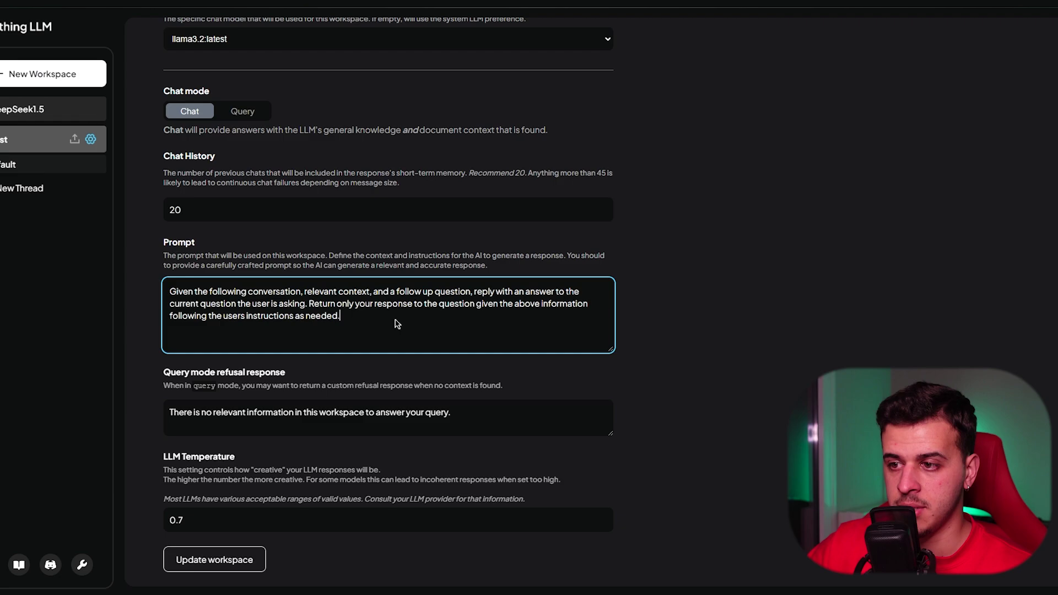
left_click(119, 365)
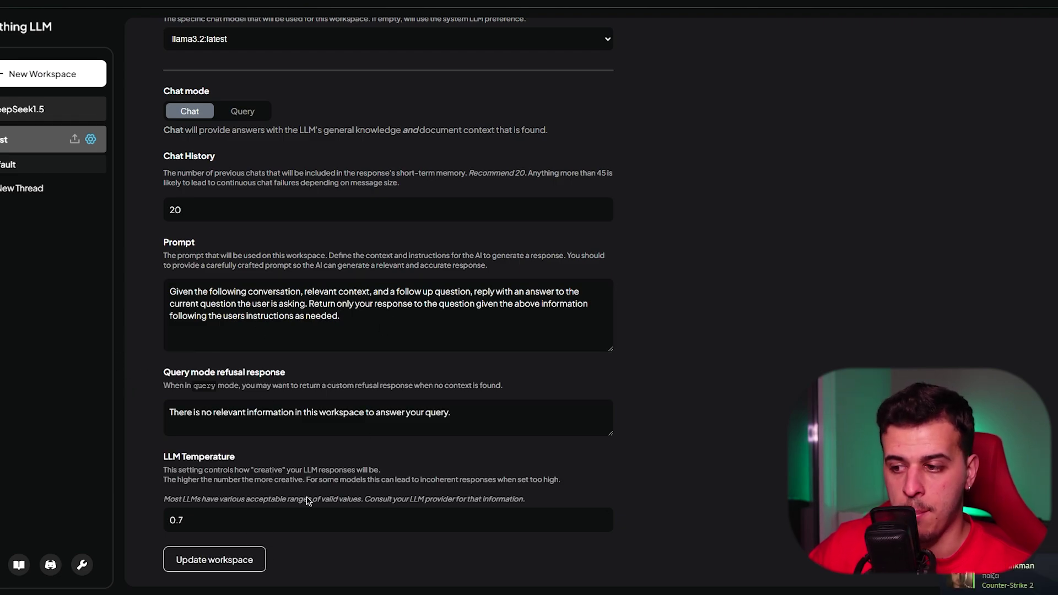
Review the workspace's vector database settings, including search preference, and its agent configuration.
scroll(306, 498, "up", 3)
left_click(441, 39)
left_click_drag(161, 82, 359, 115)
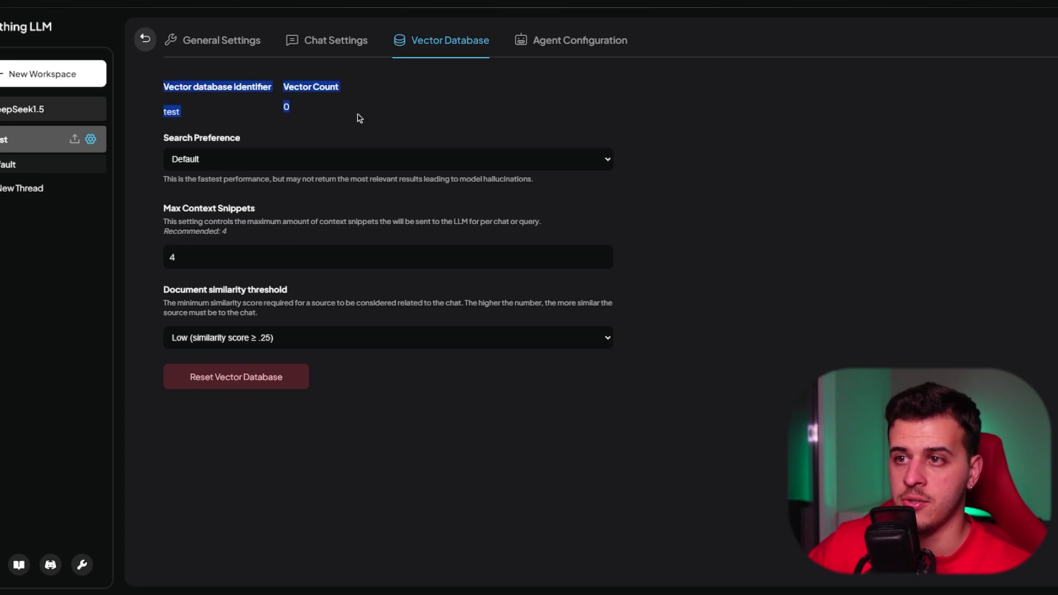
left_click(277, 159)
left_click_drag(165, 181, 373, 190)
double_click(373, 190)
left_click(369, 193)
left_click(551, 44)
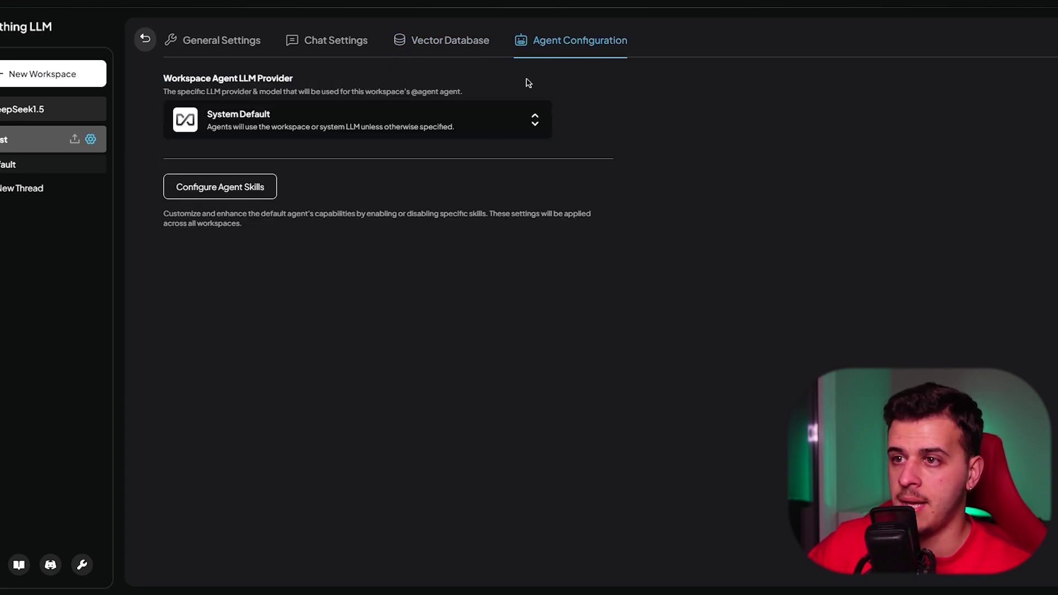
left_click(241, 120)
key("Escape")
left_click(243, 42)
Set the workspace's LLM provider to Ollama with the llama3.2:latest chat model, save the update and recheck the chat settings.
left_click(327, 40)
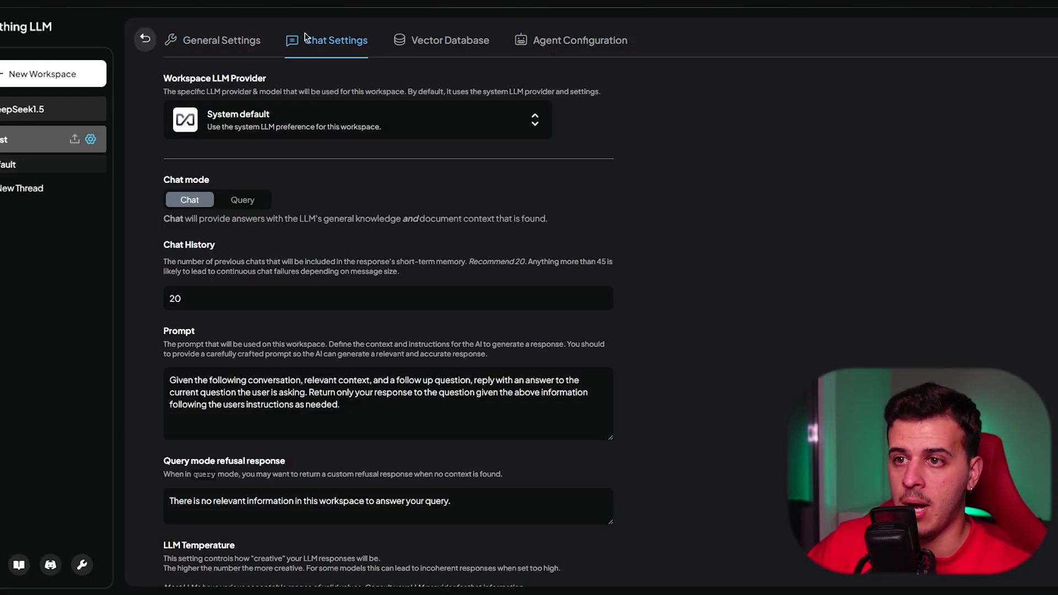
left_click(288, 124)
scroll(261, 256, "down", 5)
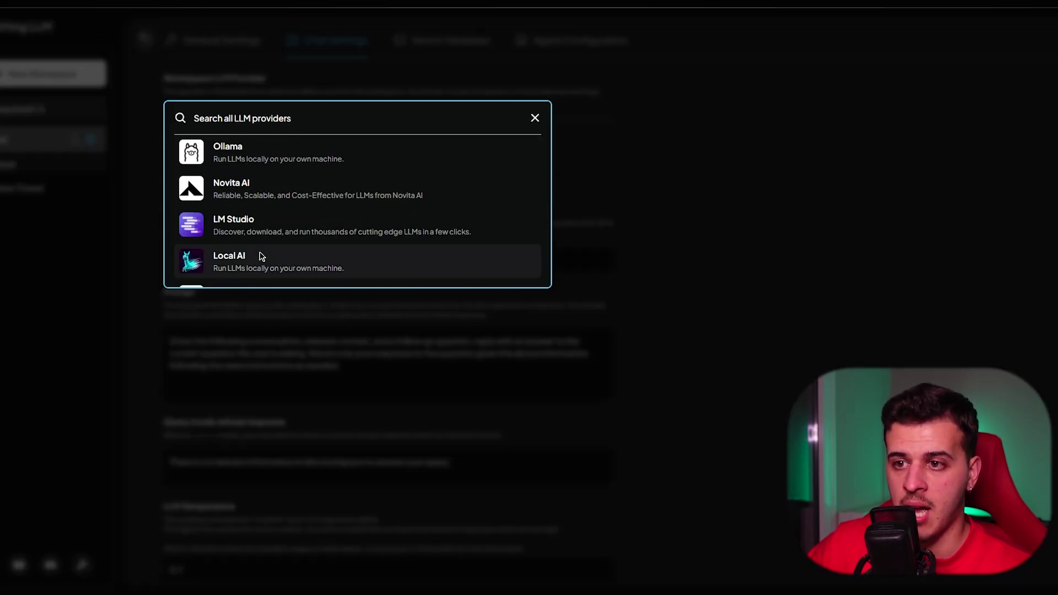
left_click(256, 157)
left_click(245, 194)
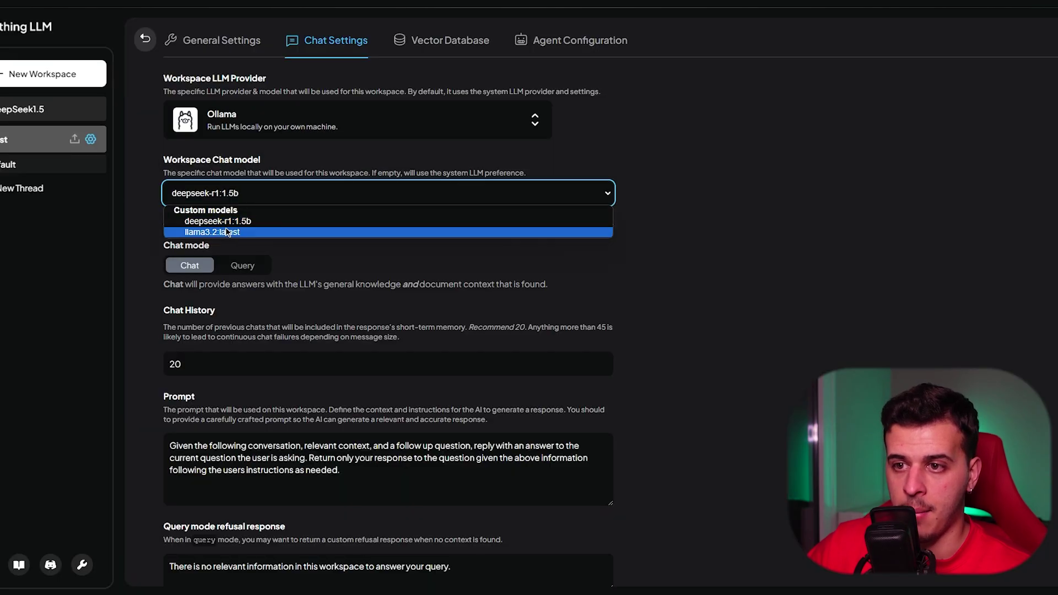
left_click(226, 234)
scroll(238, 253, "down", 3)
left_click(199, 559)
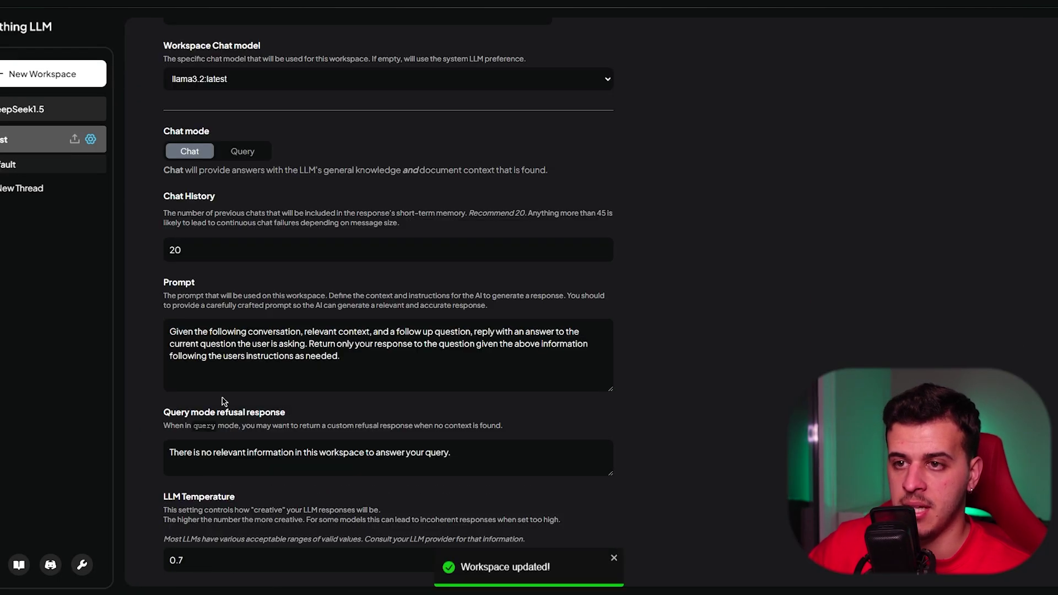
scroll(496, 165, "up", 10)
left_click(558, 49)
left_click(326, 49)
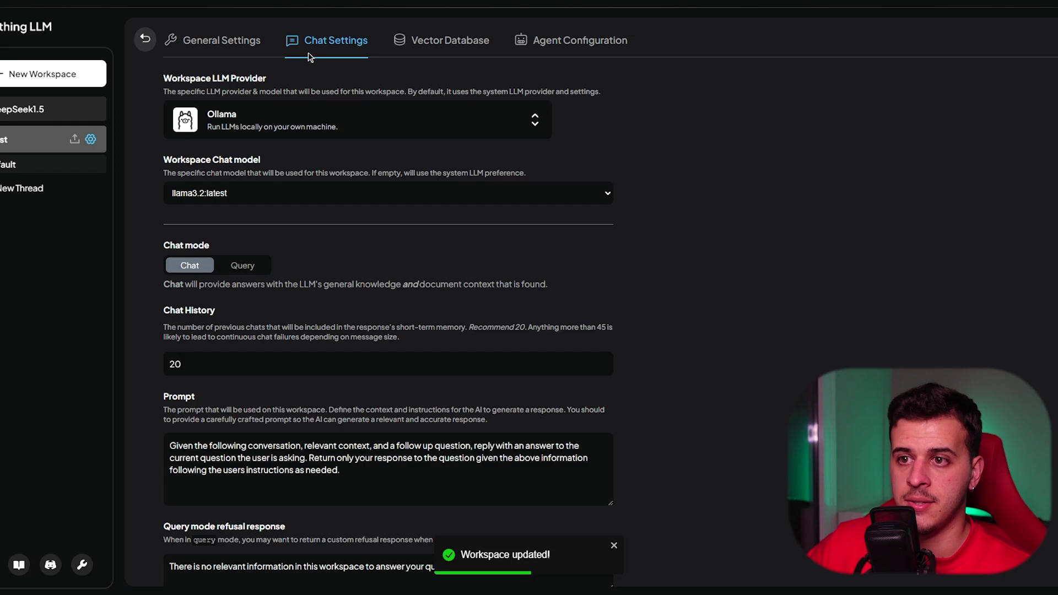
Return to the llama3.2 workspace's chat and send the messages "Hi friend" and "Are you a LLM".
left_click(153, 43)
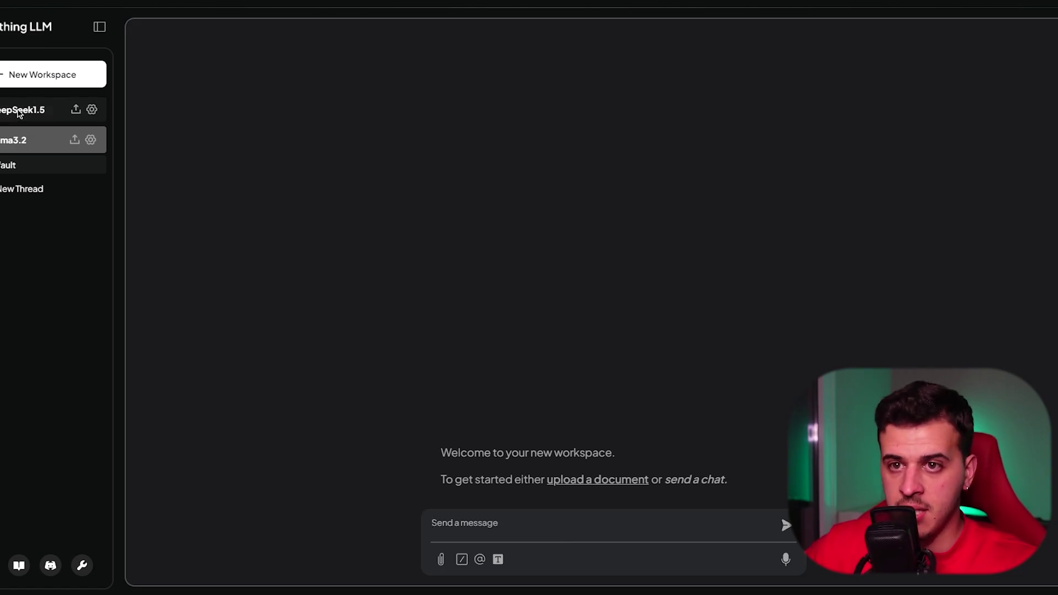
left_click(50, 110)
left_click(22, 188)
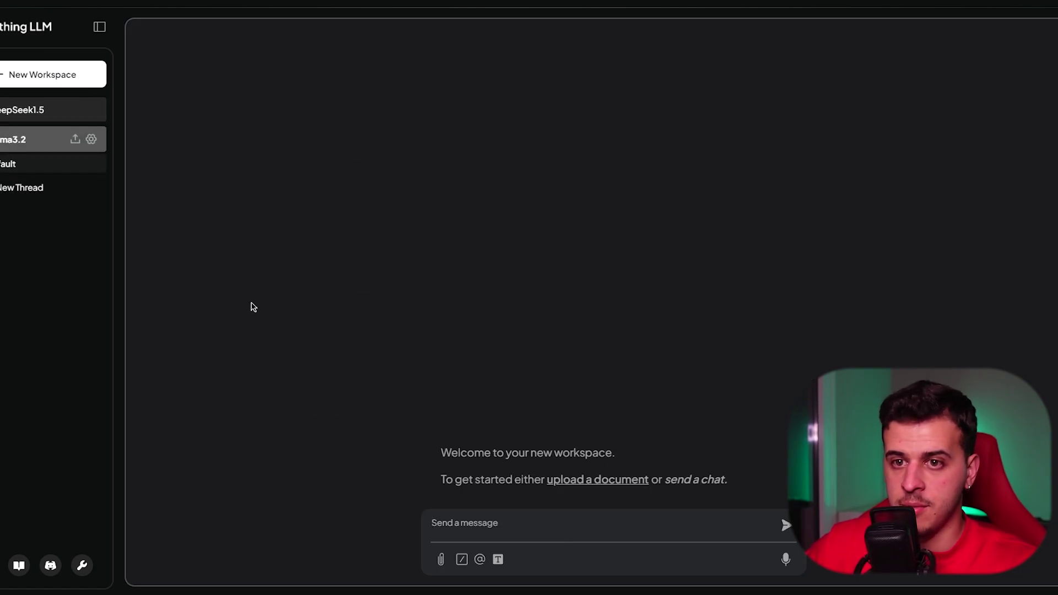
type("Hi fri")
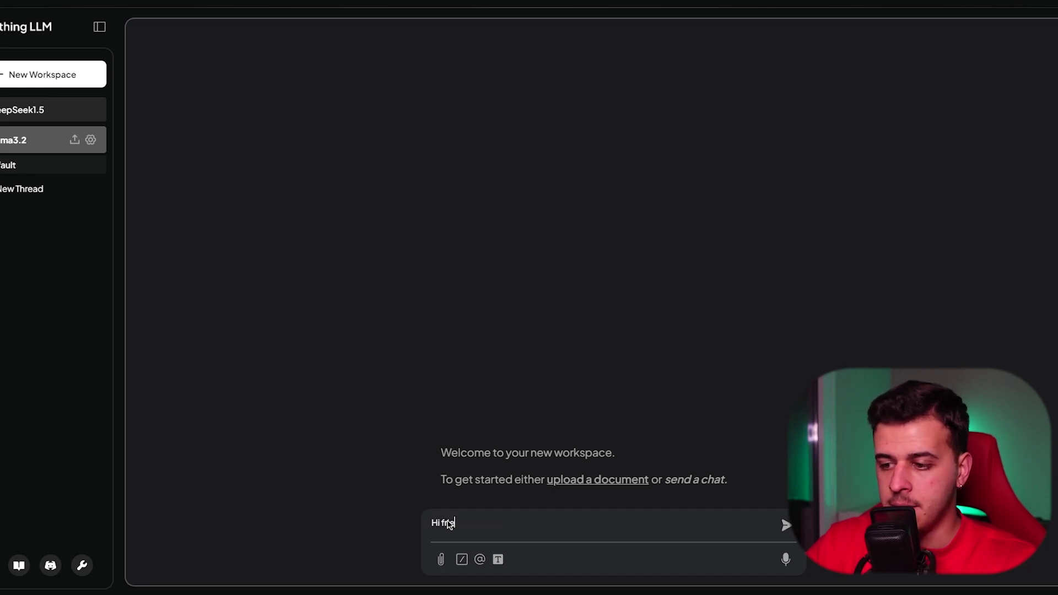
type("end")
key("Return")
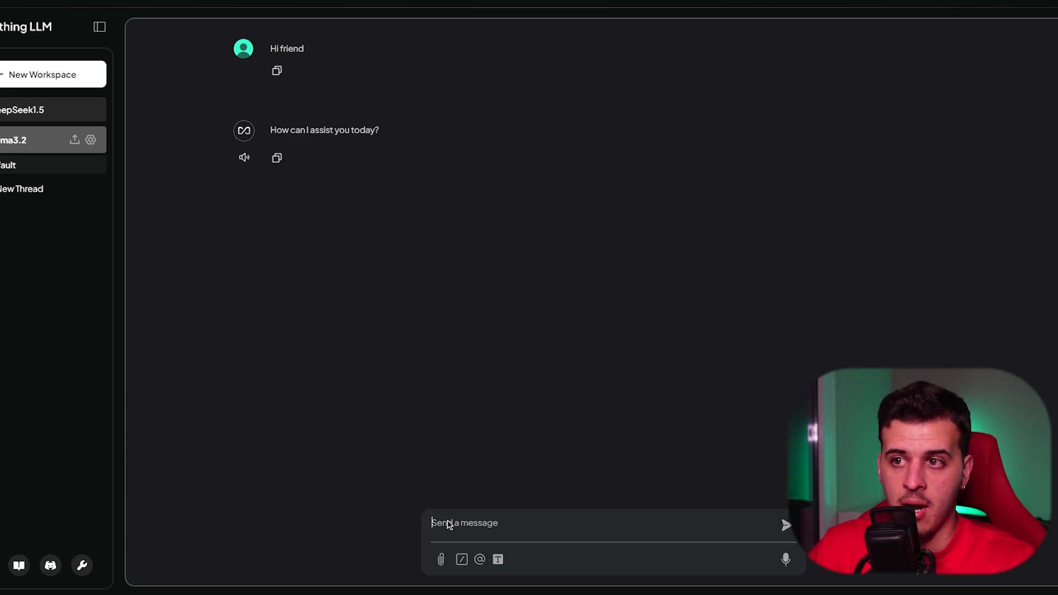
key("Return")
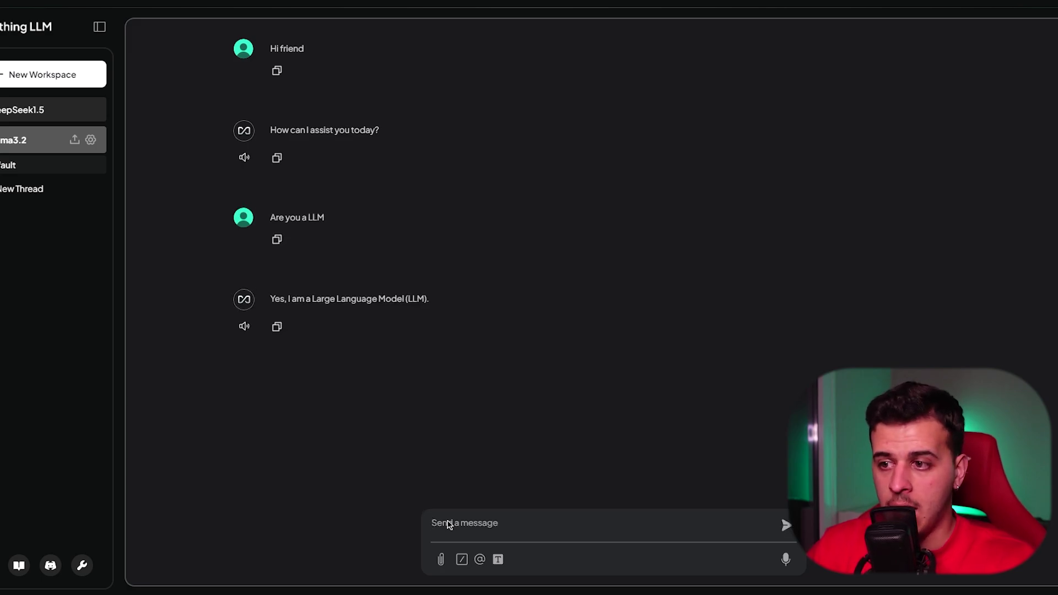
Ask the model "what llm are you" and "What's your name" in the llama3.2 chat.
type("what i")
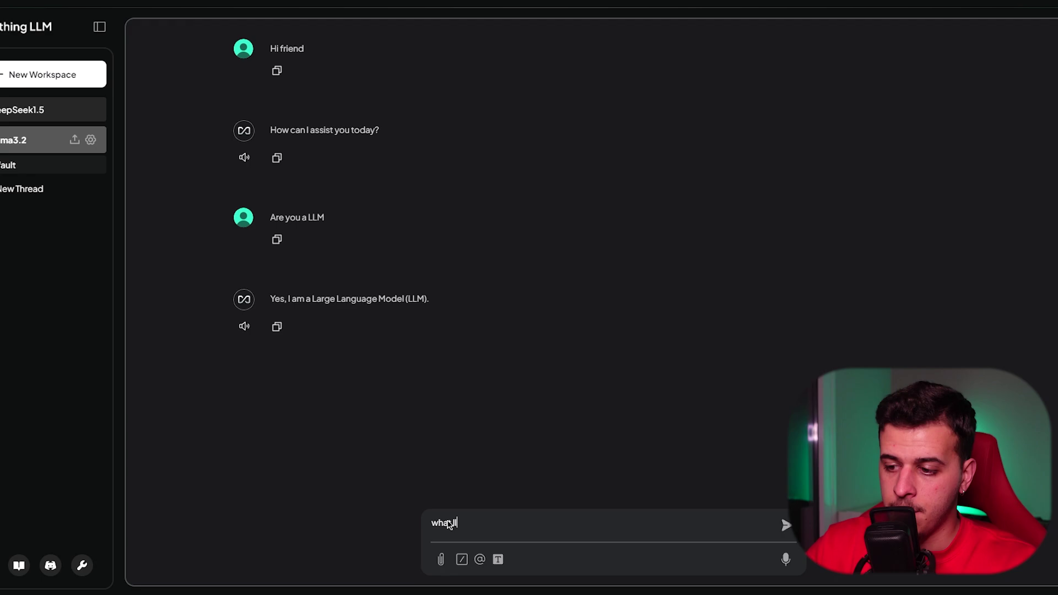
type("lm ar")
type("e you")
key("Return")
type("What's you")
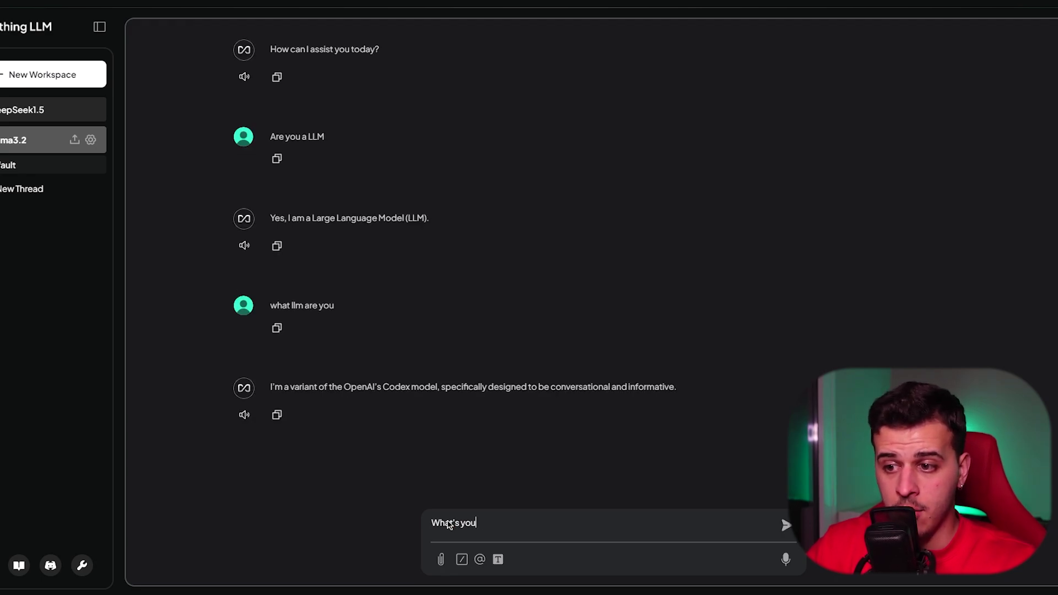
type("r name")
key("Return")
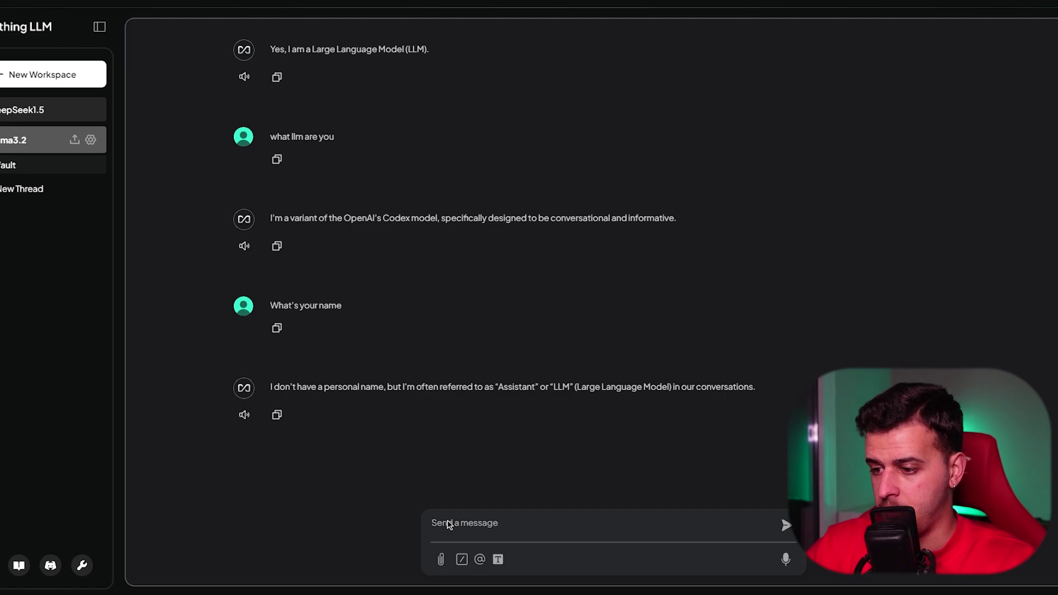
Send the question "okay, how many parameters you got" in the llama3.2 chat.
type("okay how many p")
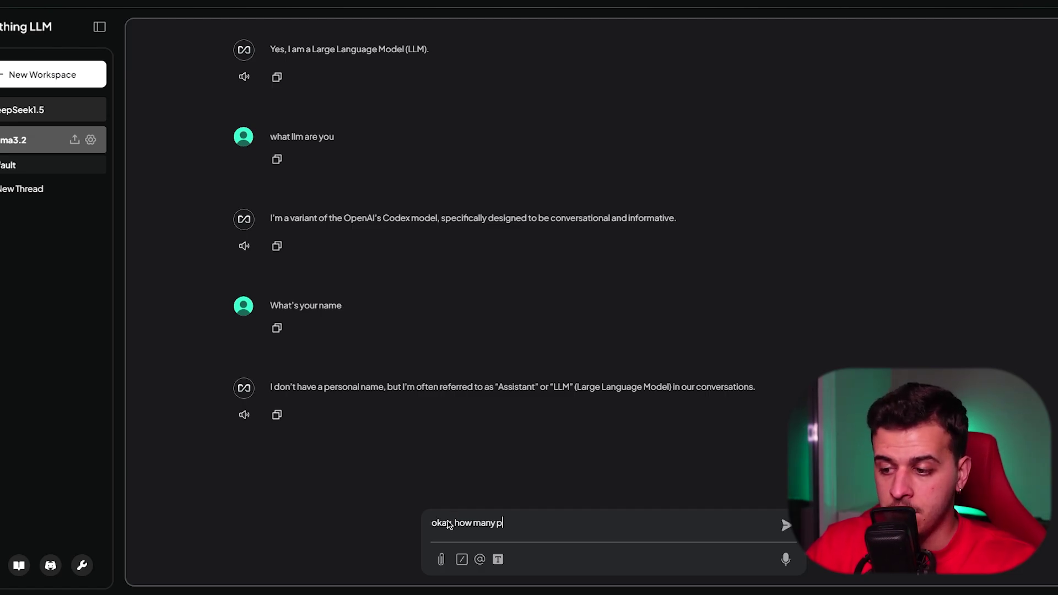
type("aremeters you got")
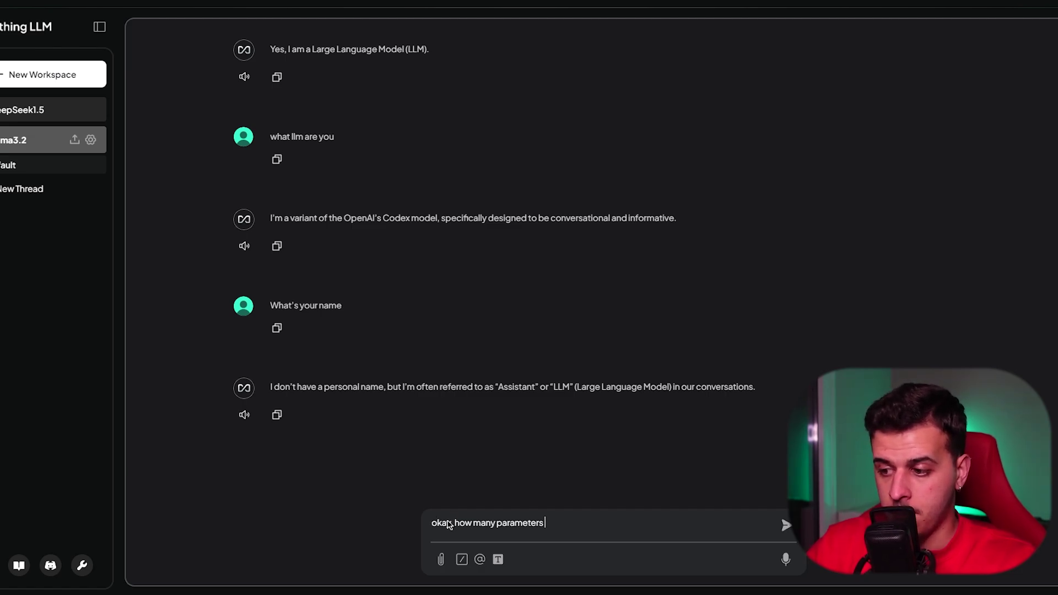
key("Return")
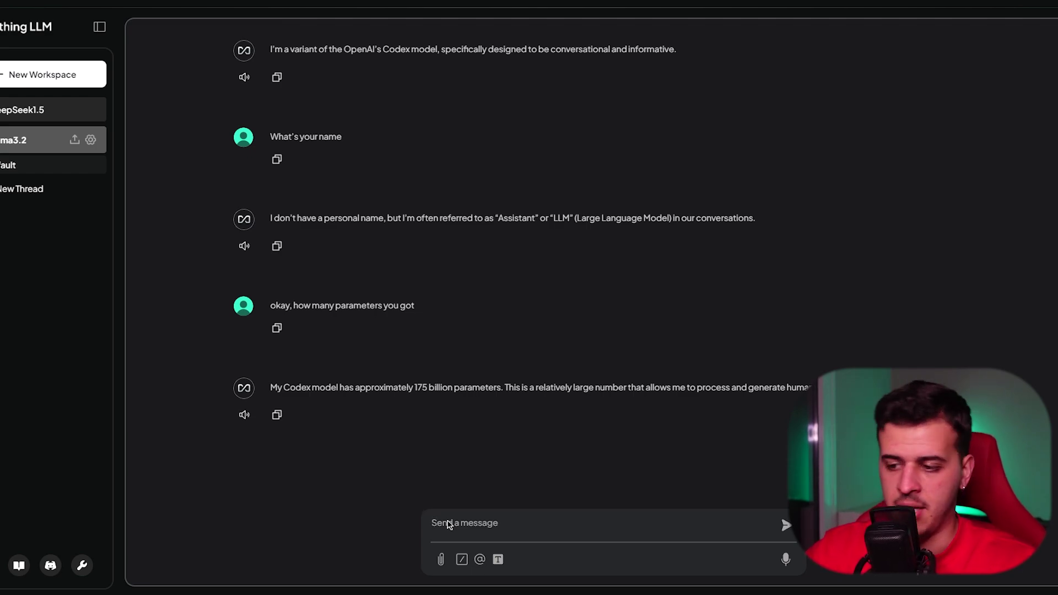
Copy the prompt "Write python code to create a sudoku" from the DeepSeek1.5 chat and send it in the llama3.2 chat.
left_click(47, 108)
scroll(324, 298, "up", 10)
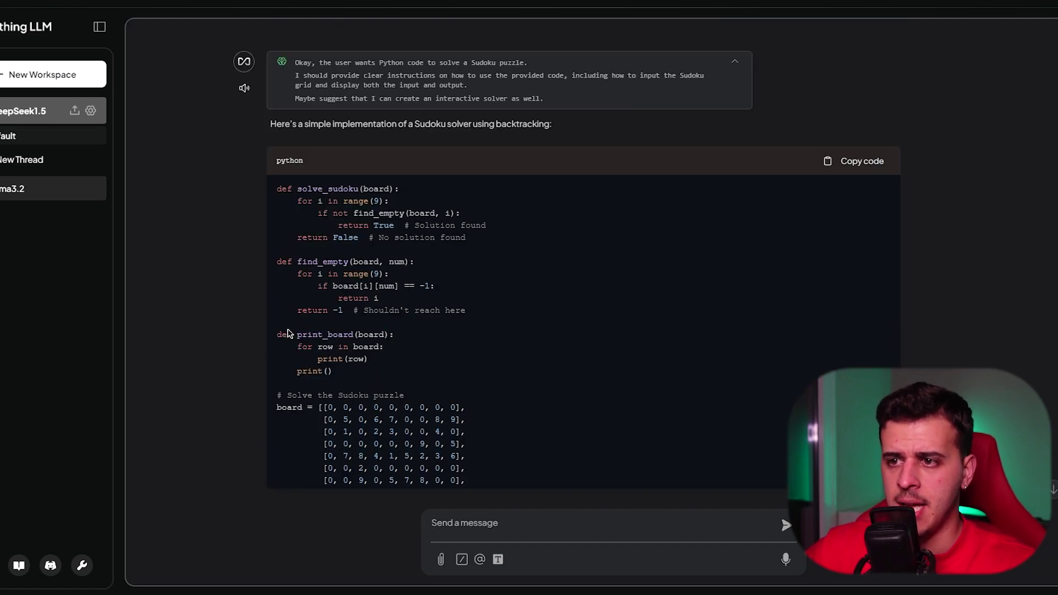
scroll(308, 339, "up", 2)
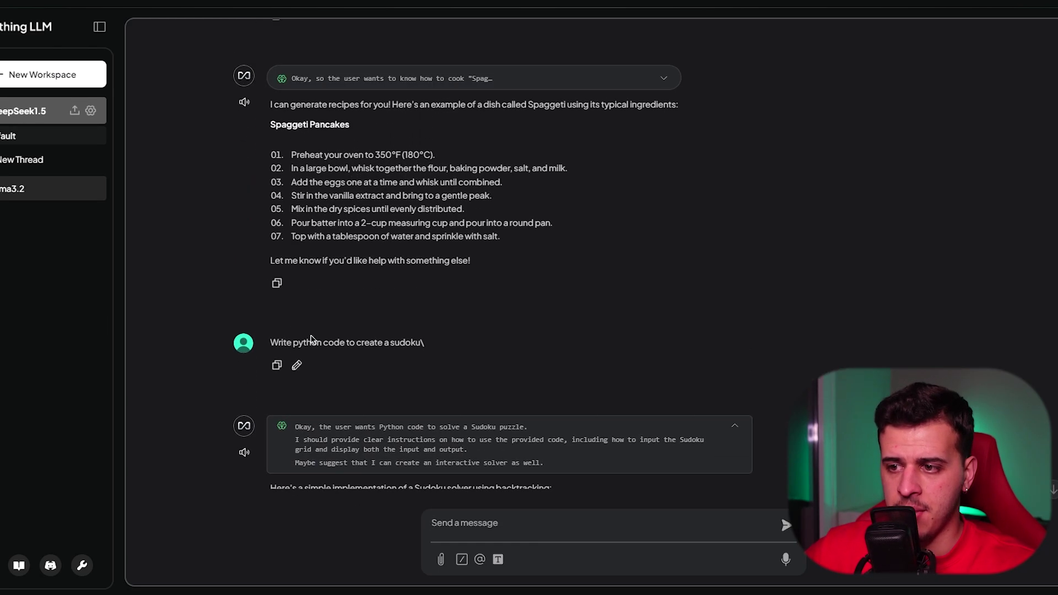
left_click_drag(421, 346, 266, 349)
key("ctrl+c")
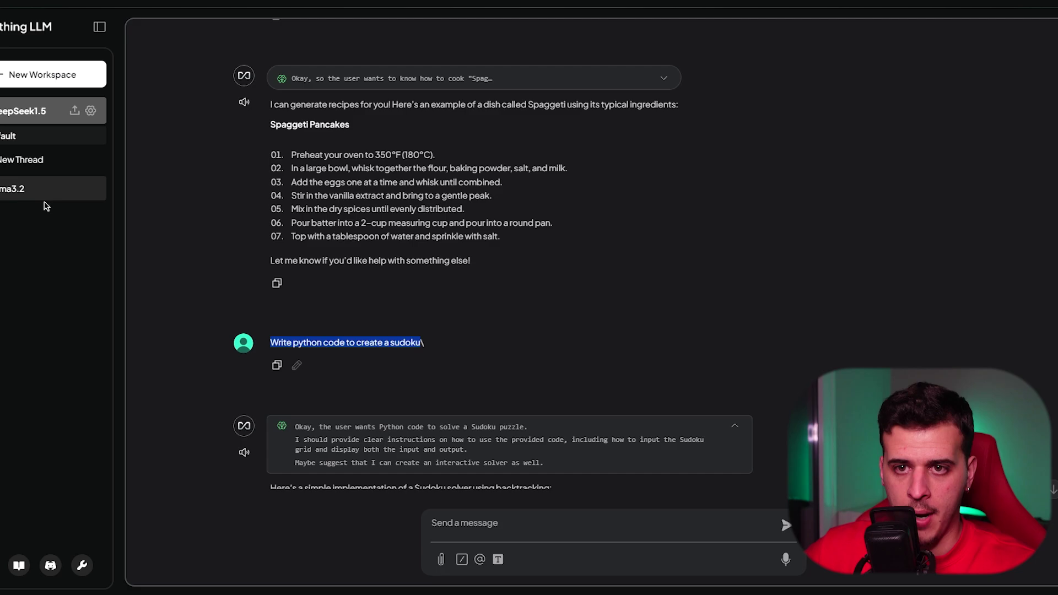
left_click(19, 189)
key("ctrl+v")
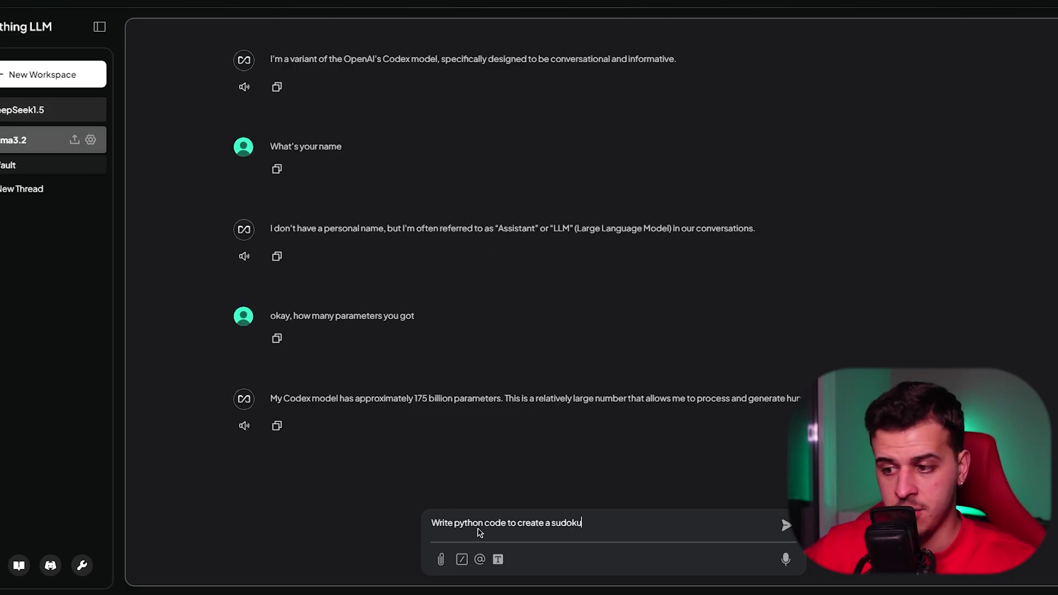
key("Return")
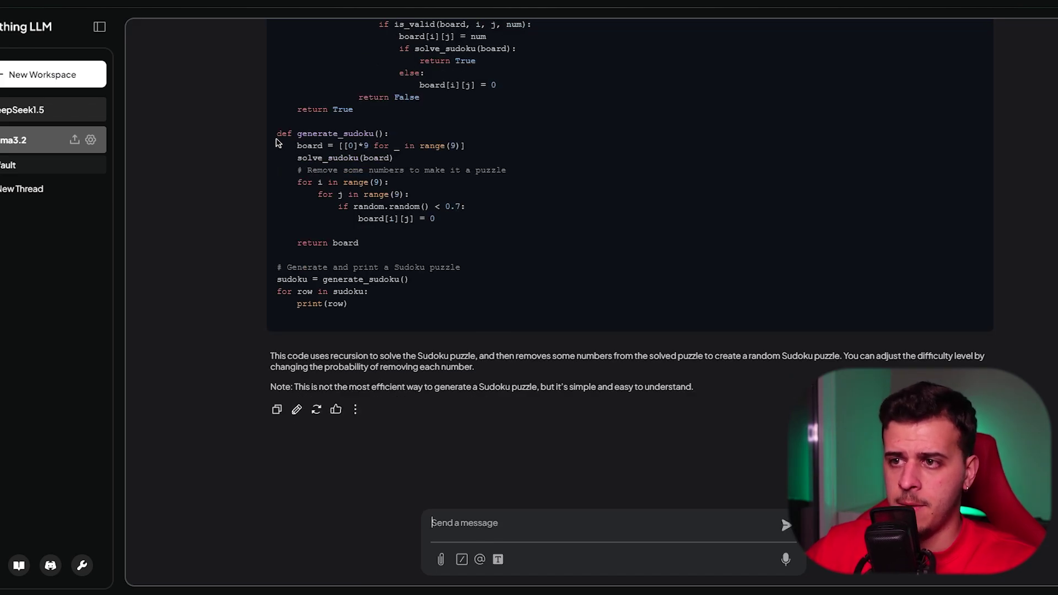
Review the Sudoku code that llama3.2 wrote, from its closing explanation back up to the start of the answer.
mouse_move(276, 135)
left_mouse_down()
mouse_move(474, 210)
mouse_move(256, 135)
left_mouse_up()
left_click(353, 145)
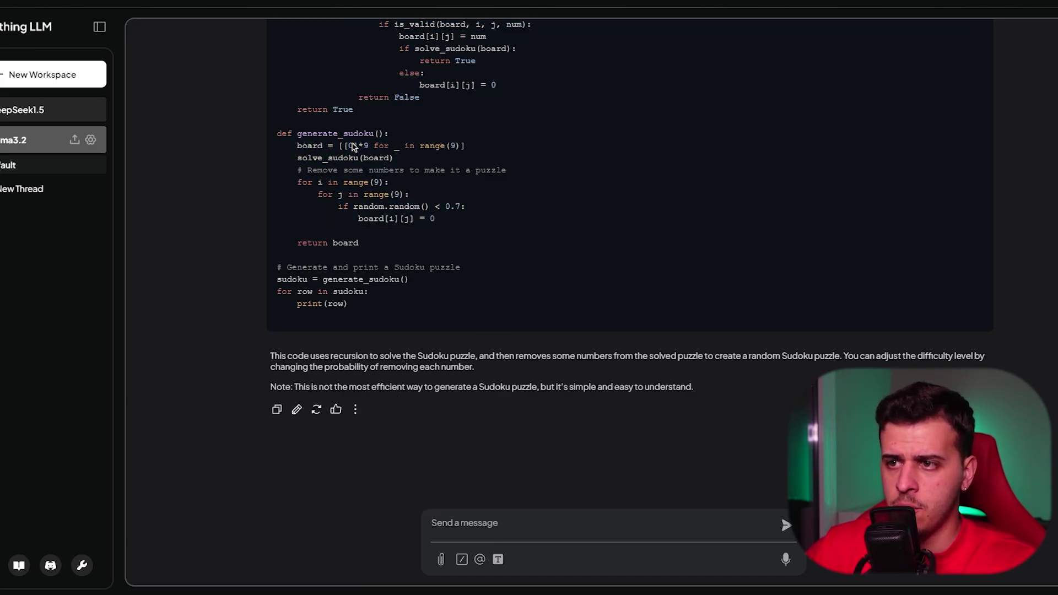
scroll(403, 176, "up", 1)
scroll(402, 189, "up", 5)
scroll(484, 420, "up", 4)
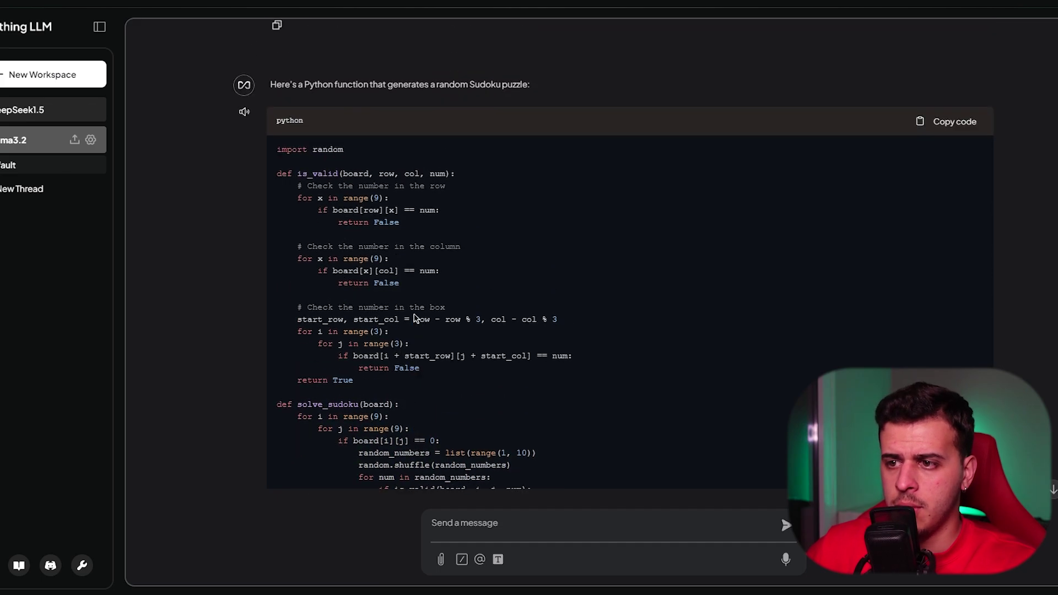
Examine the Sudoku functions and usage notes in the DeepSeek1.5 chat and compare them with the llama3.2 code.
left_click(47, 110)
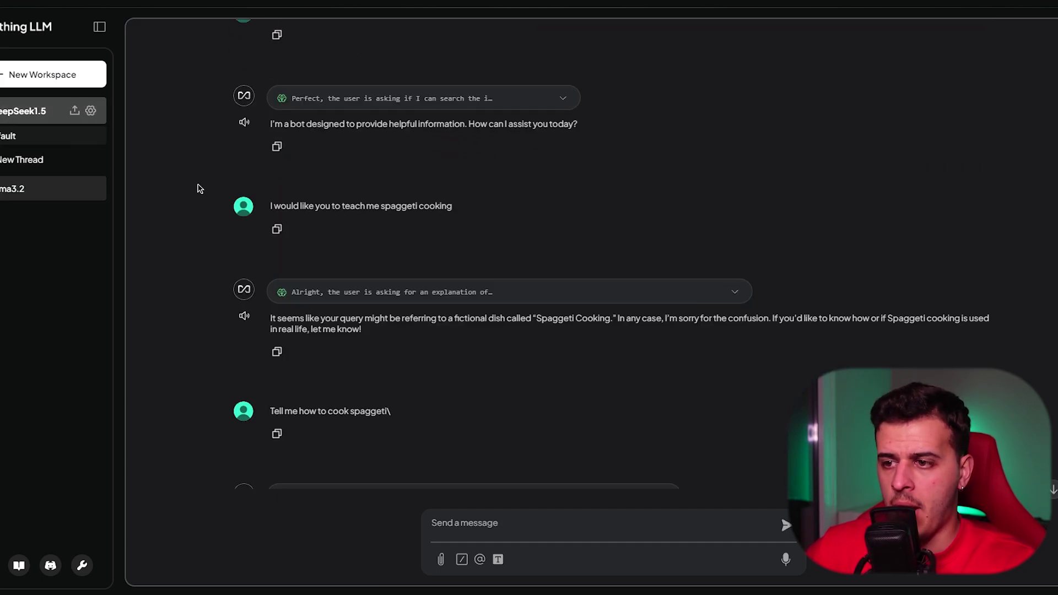
scroll(356, 267, "down", 8)
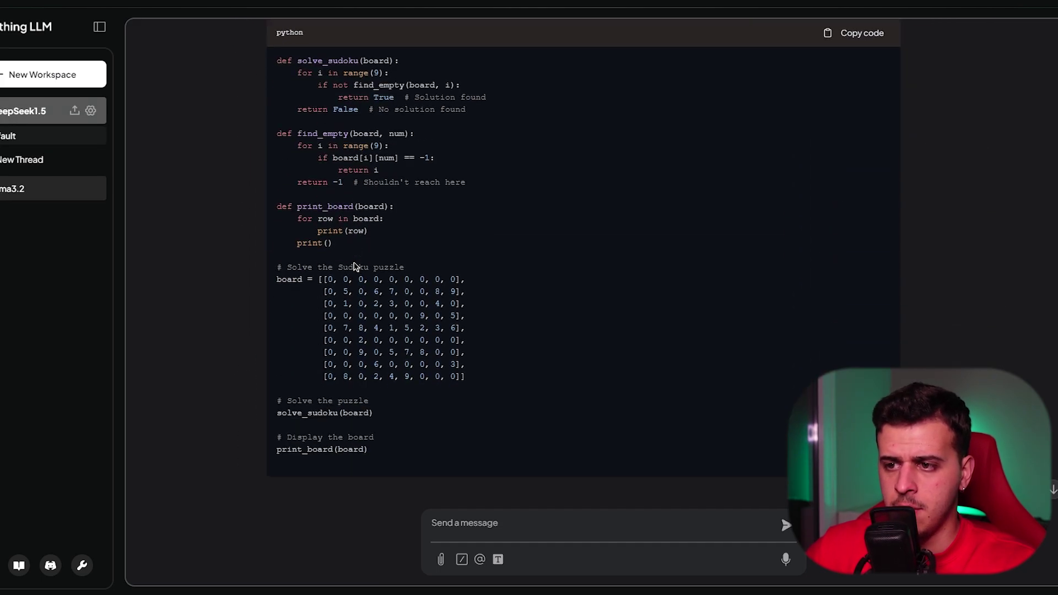
left_click_drag(276, 208, 398, 246)
left_click(411, 252)
scroll(411, 252, "up", 2)
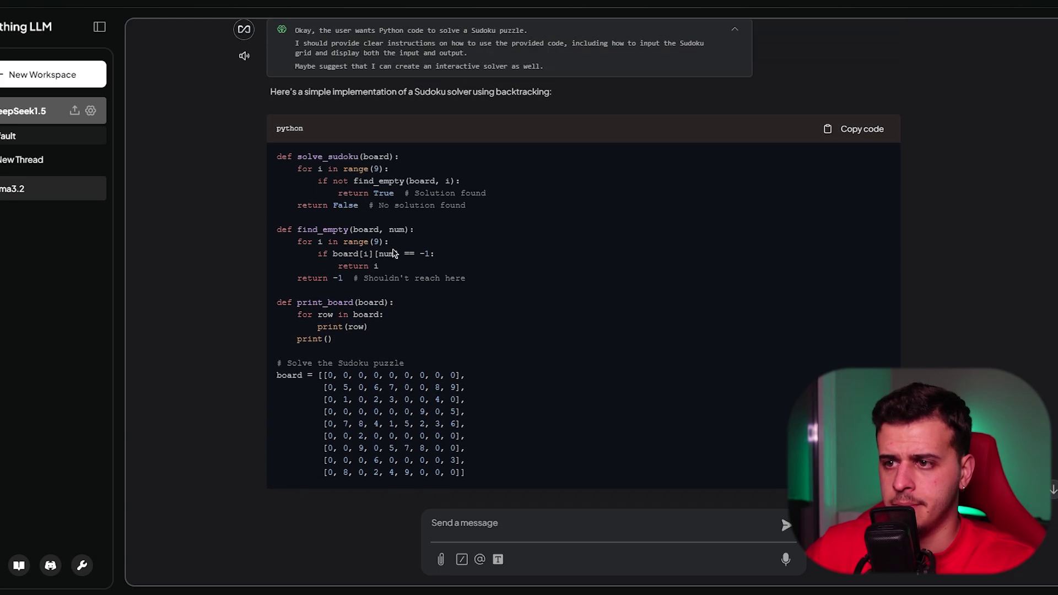
left_click_drag(276, 255, 496, 303)
left_click(496, 303)
scroll(352, 242, "down", 2)
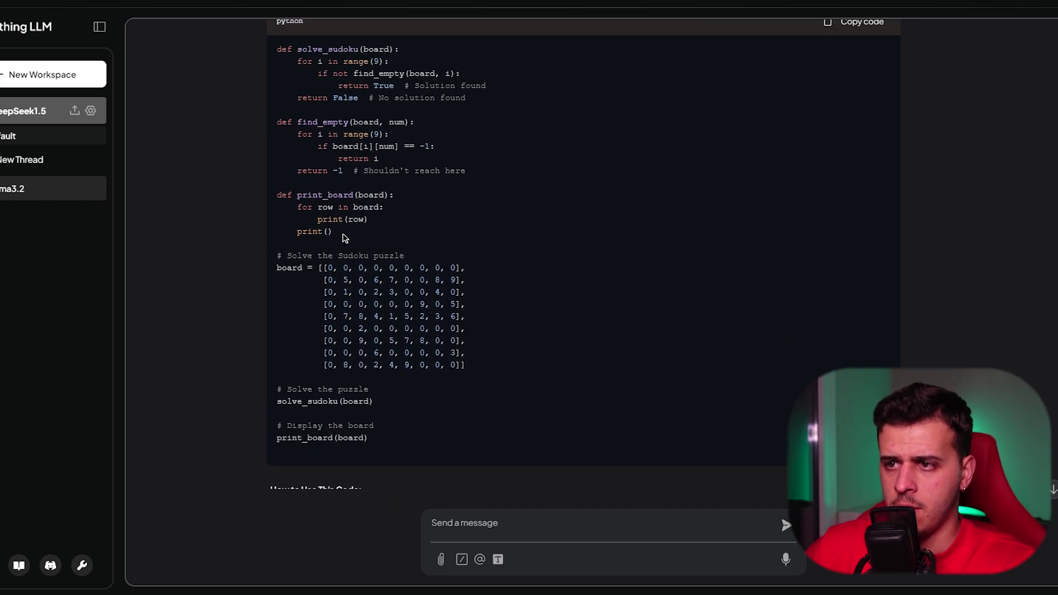
scroll(341, 243, "up", 2)
left_click_drag(297, 195, 503, 222)
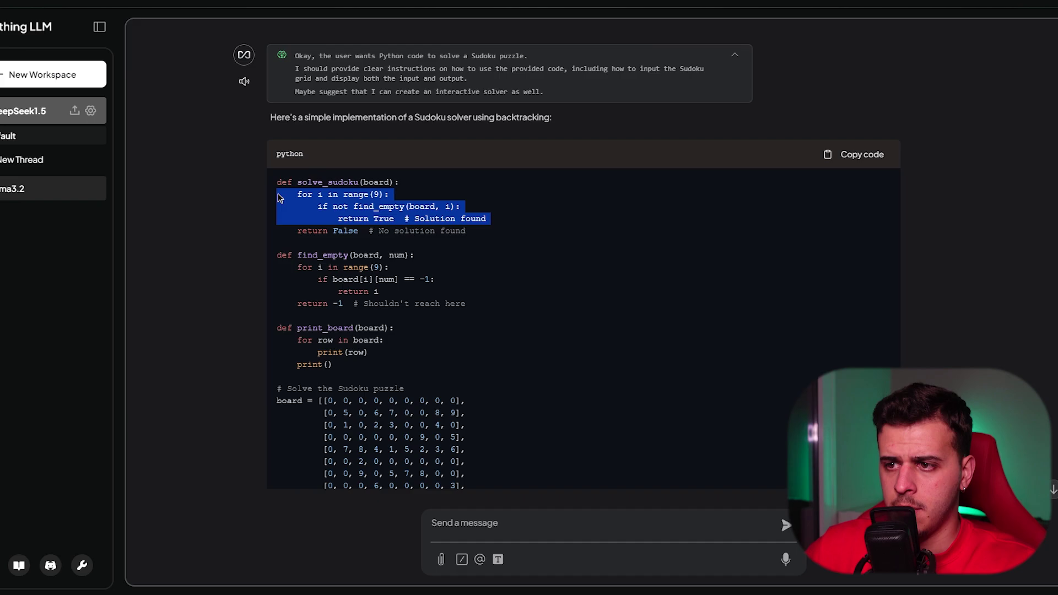
left_click(543, 225)
left_click_drag(404, 225, 529, 229)
left_click(529, 229)
scroll(503, 246, "down", 7)
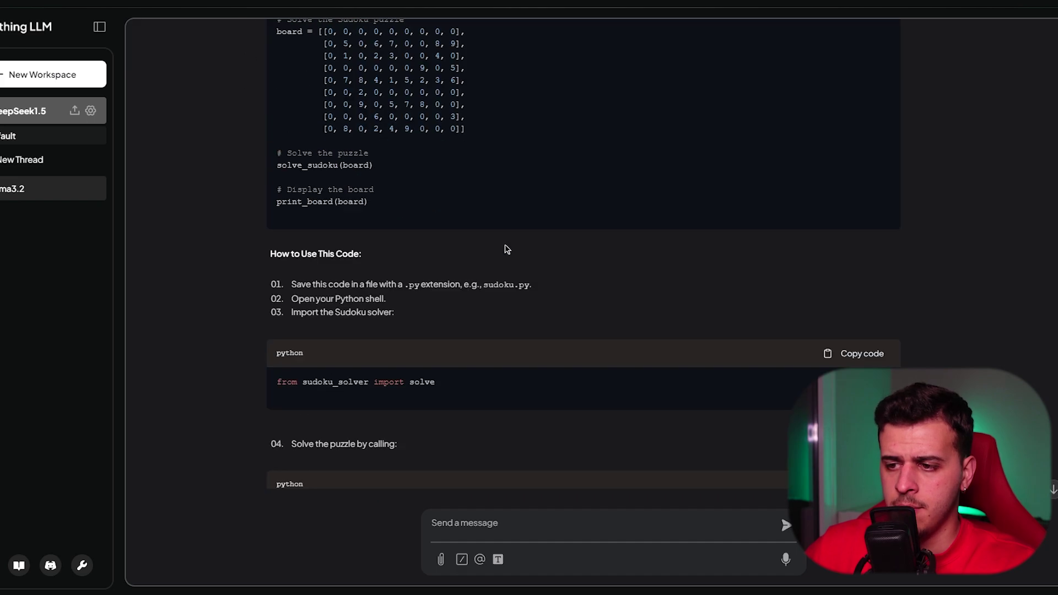
scroll(485, 259, "up", 6)
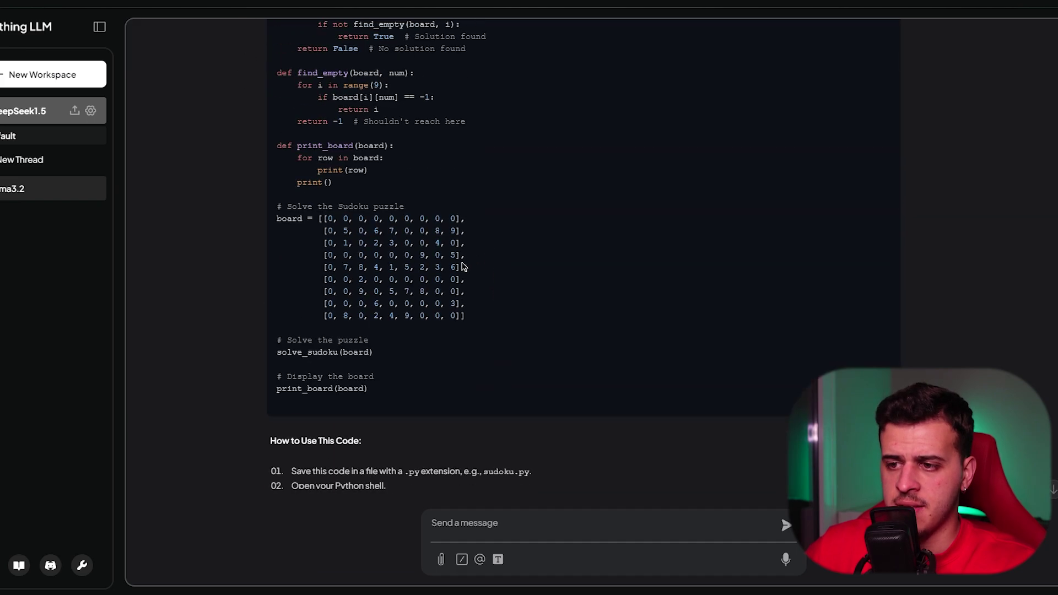
left_click(19, 190)
scroll(347, 263, "up", 15)
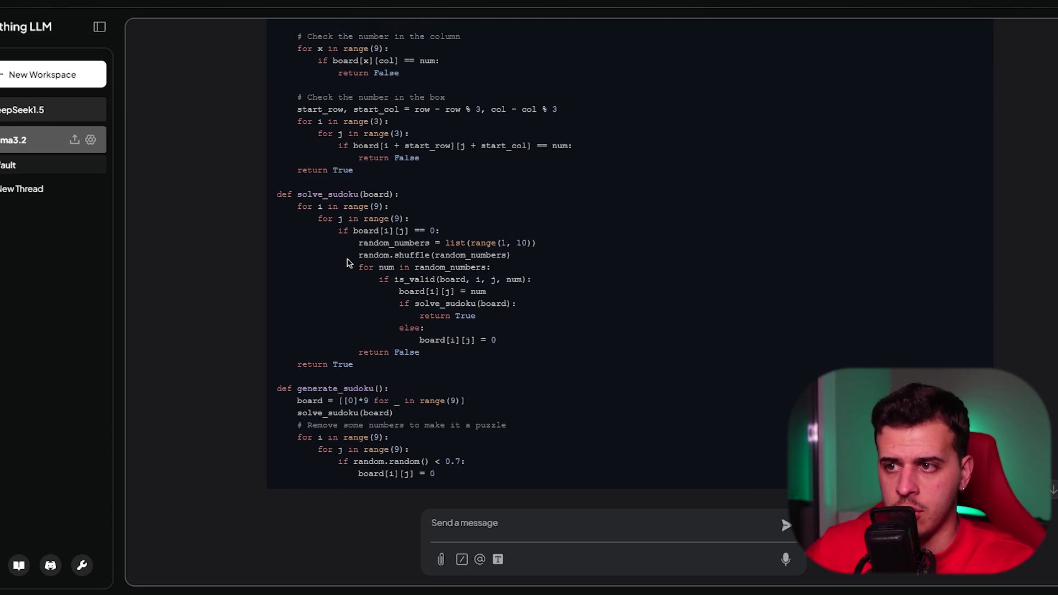
scroll(347, 264, "down", 15)
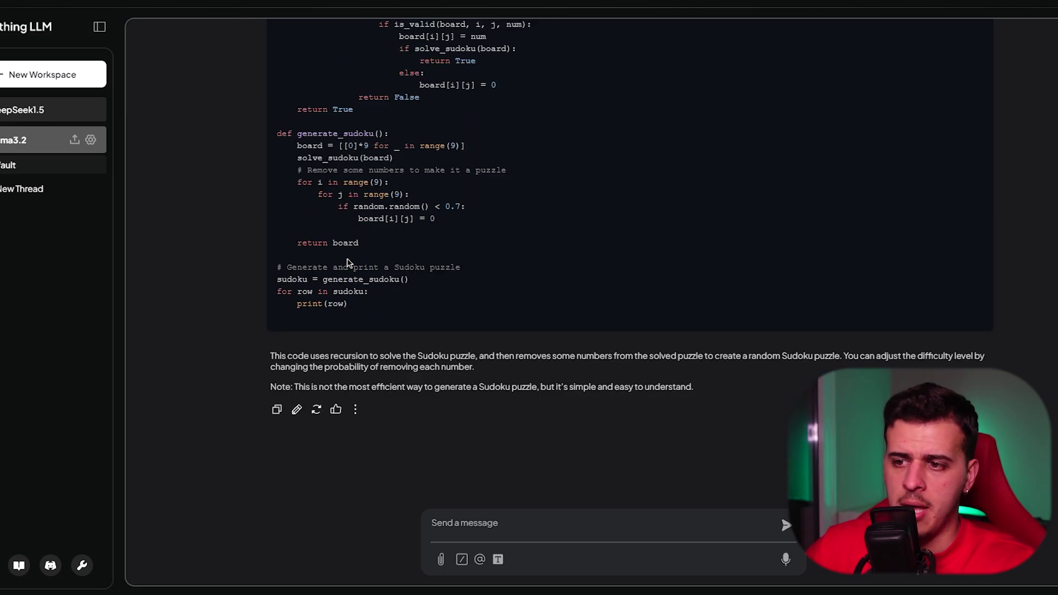
Return to the DeepSeek1.5 chat and look through its available slash commands and agent skills.
left_click(55, 110)
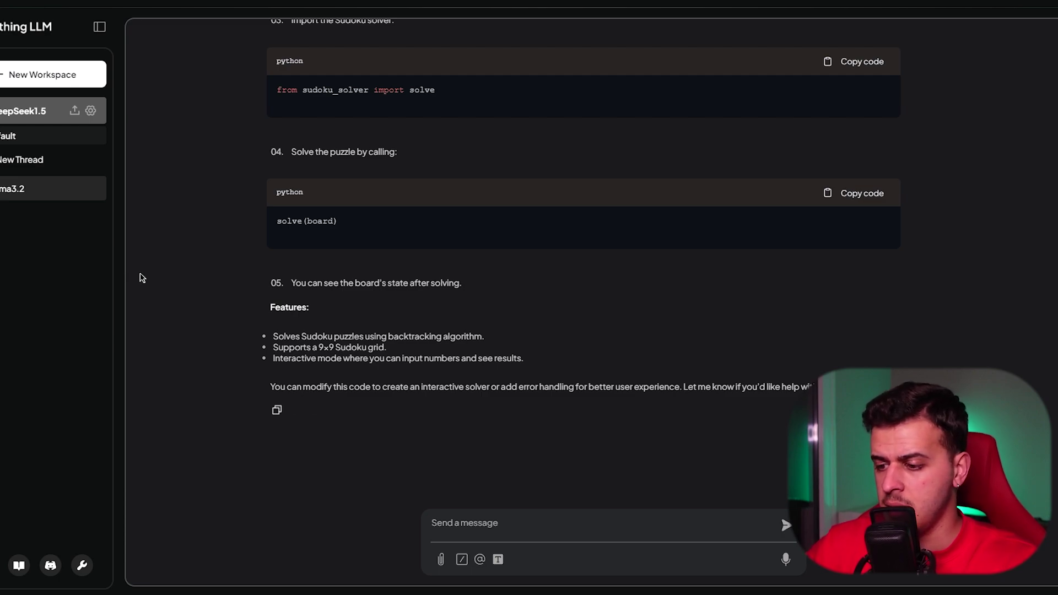
left_click(463, 560)
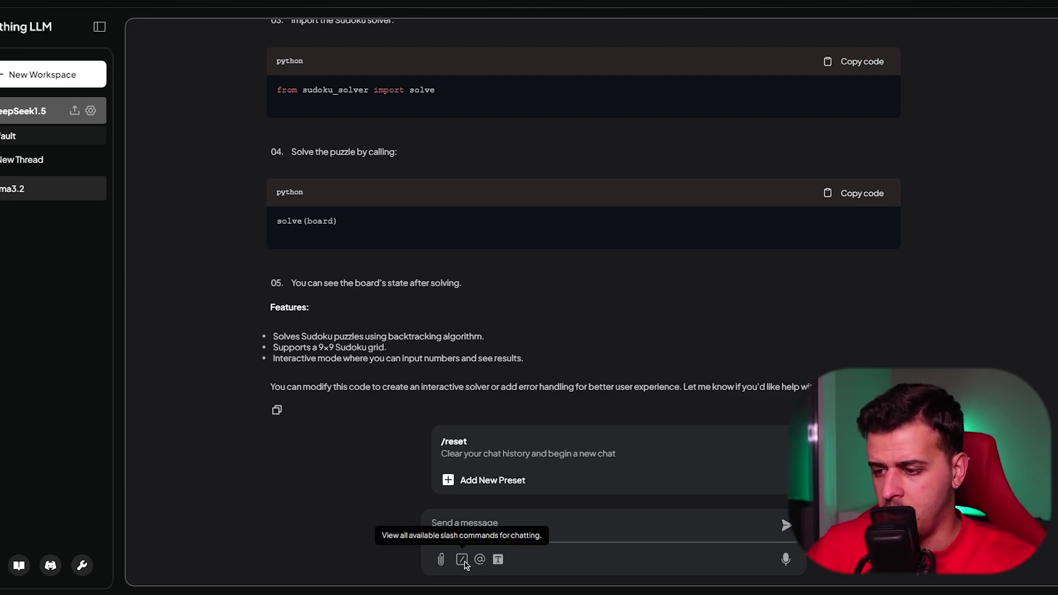
left_click(463, 561)
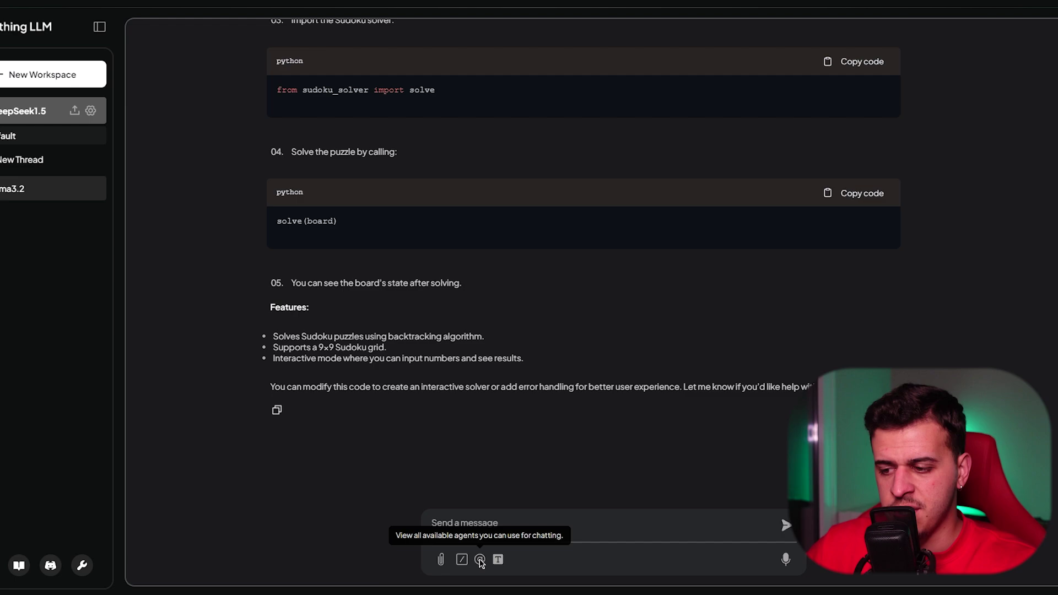
left_click(479, 560)
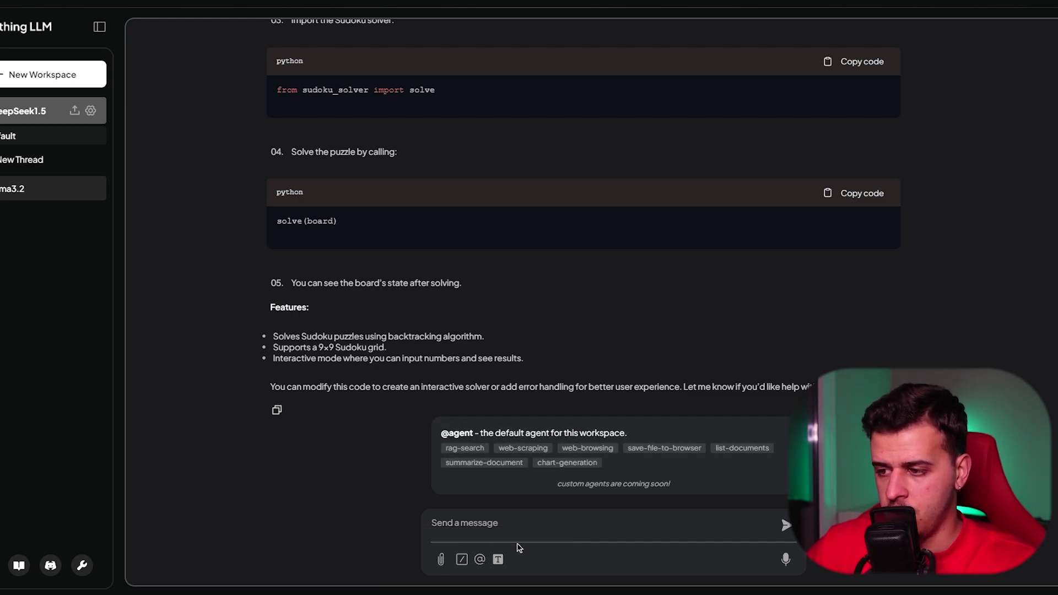
left_click(556, 532)
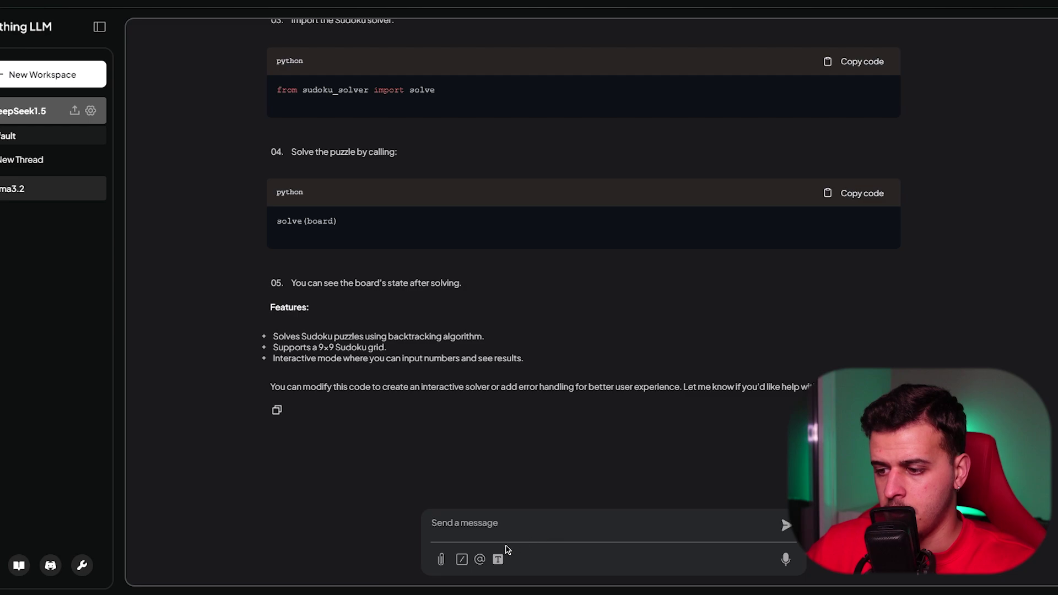
Send the message "Search for todays bitcoin price" in the DeepSeek1.5 chat.
type("s")
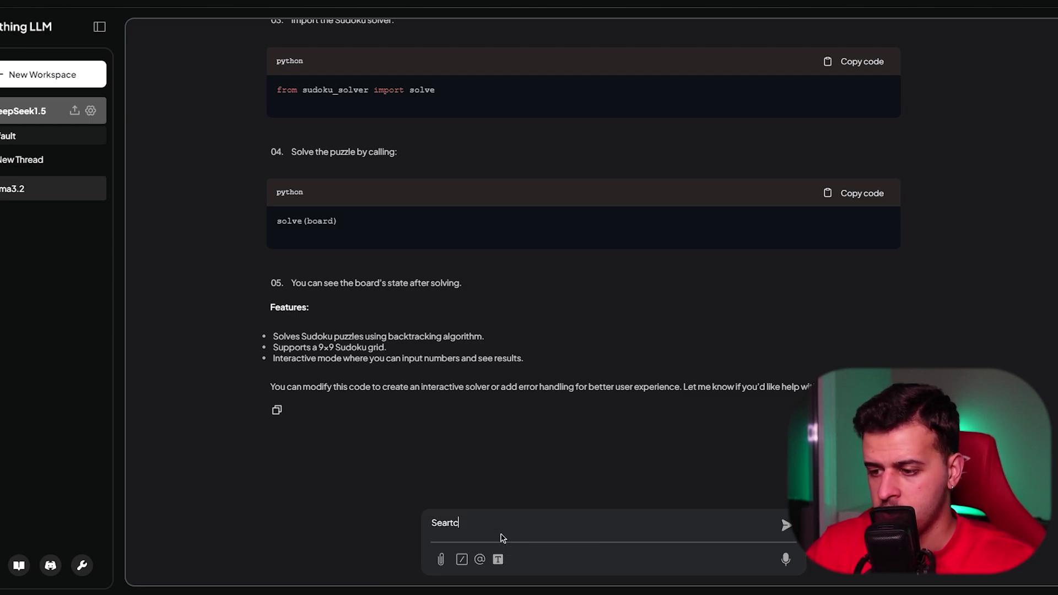
type("earch for toda")
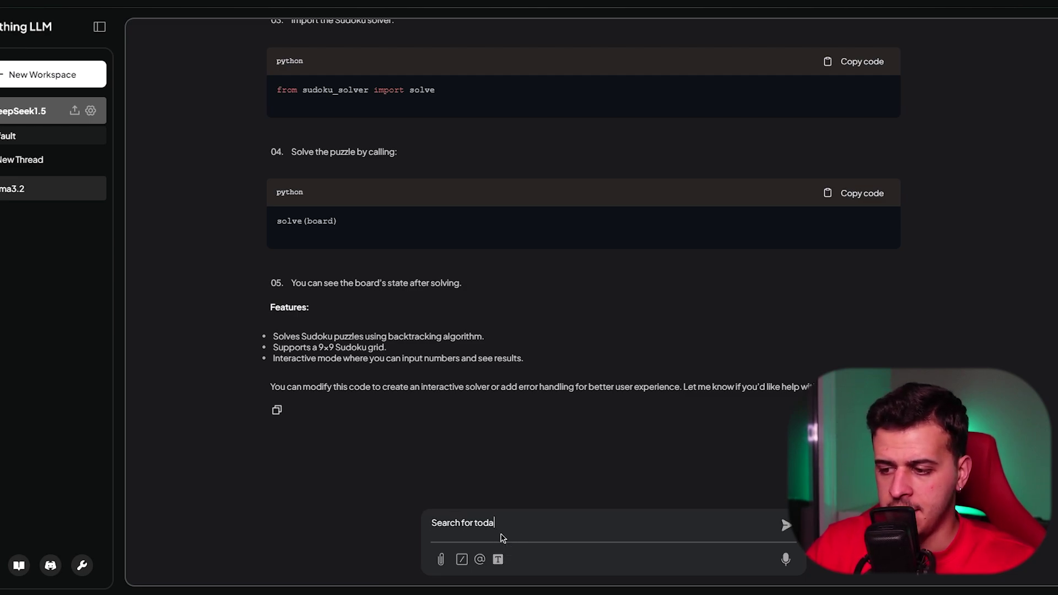
type("ys bi")
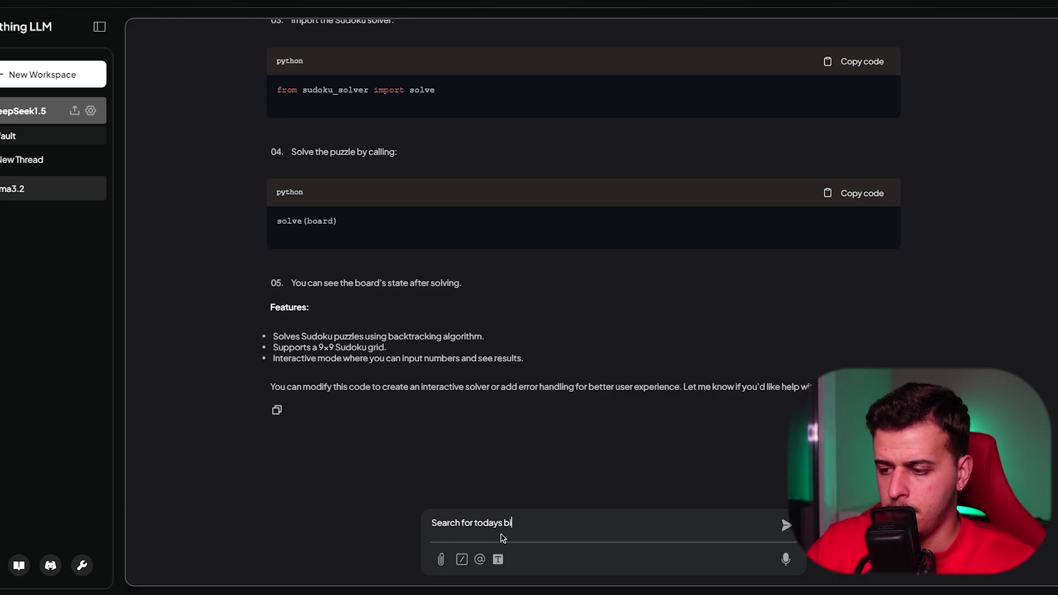
type("tcoin price")
key("Return")
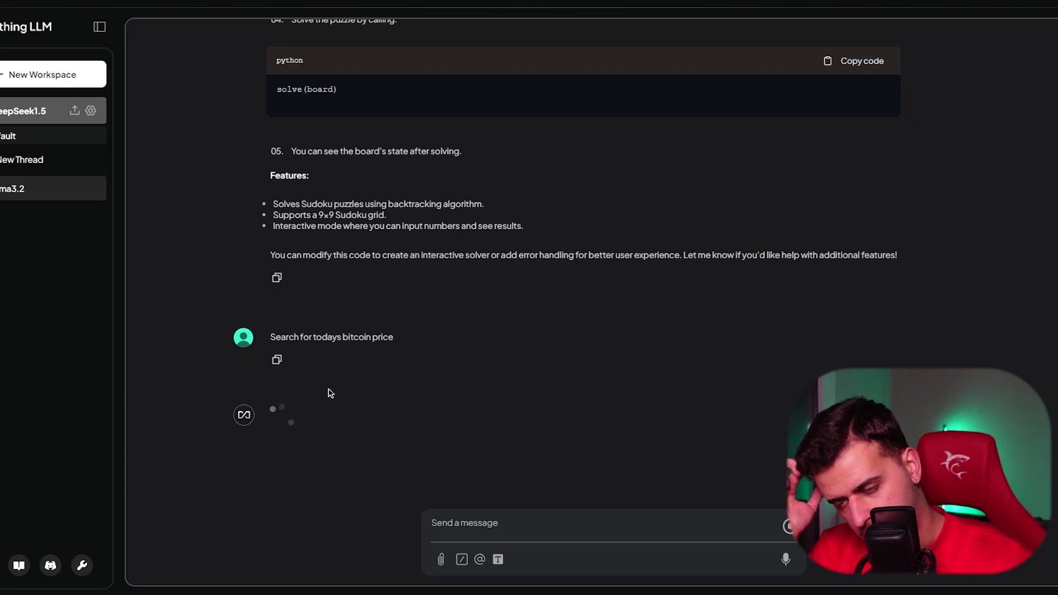
Recheck the available agent skills, then clear the DeepSeek1.5 chat history with the /reset command.
left_click(479, 559)
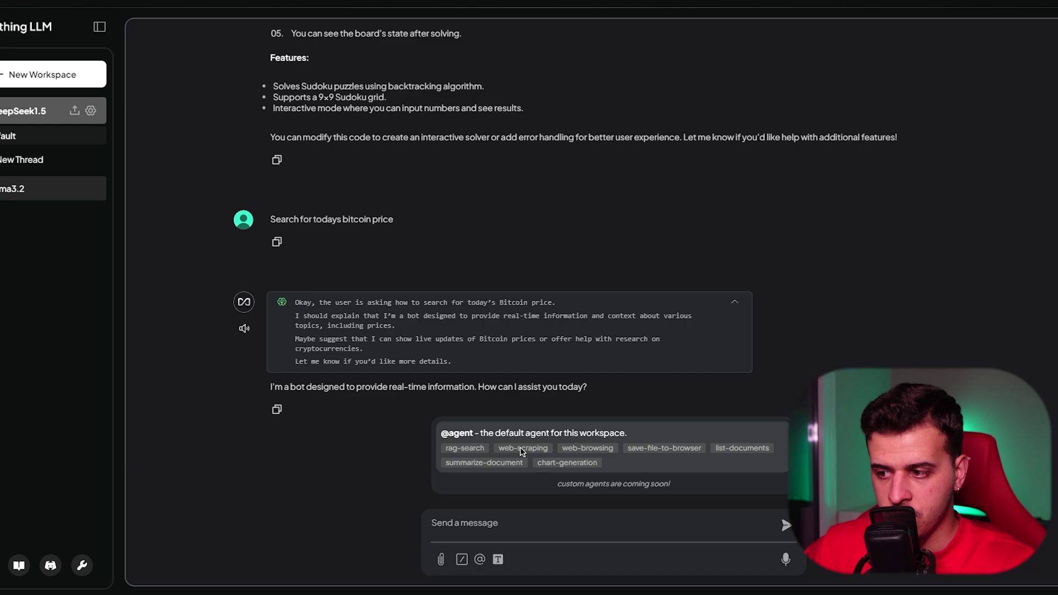
left_click(464, 523)
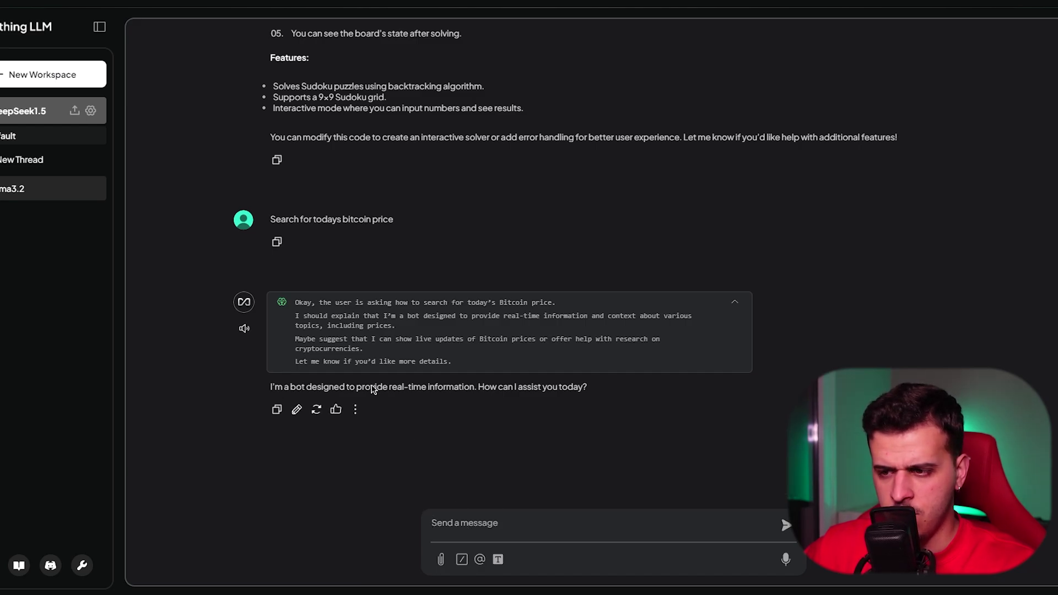
left_click(462, 559)
left_click(466, 447)
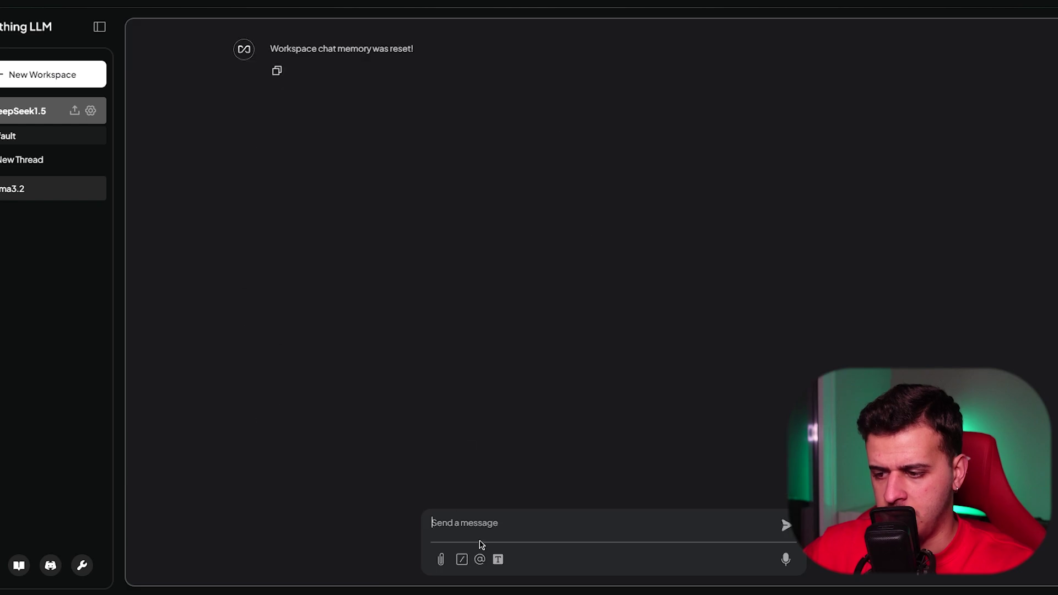
left_click(479, 559)
left_click(493, 479)
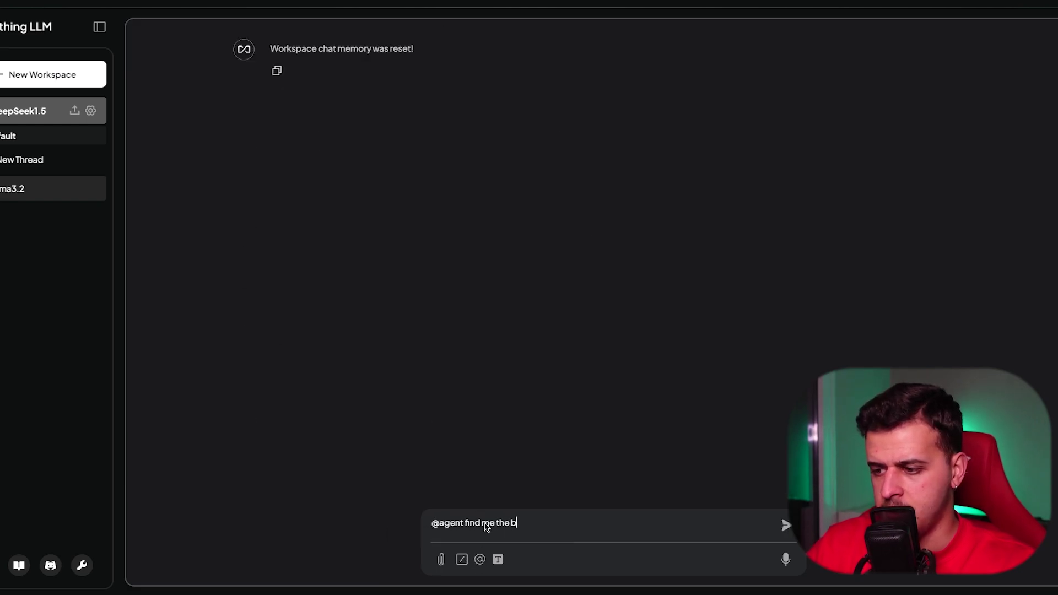
type("find me the btc price today")
key("Return")
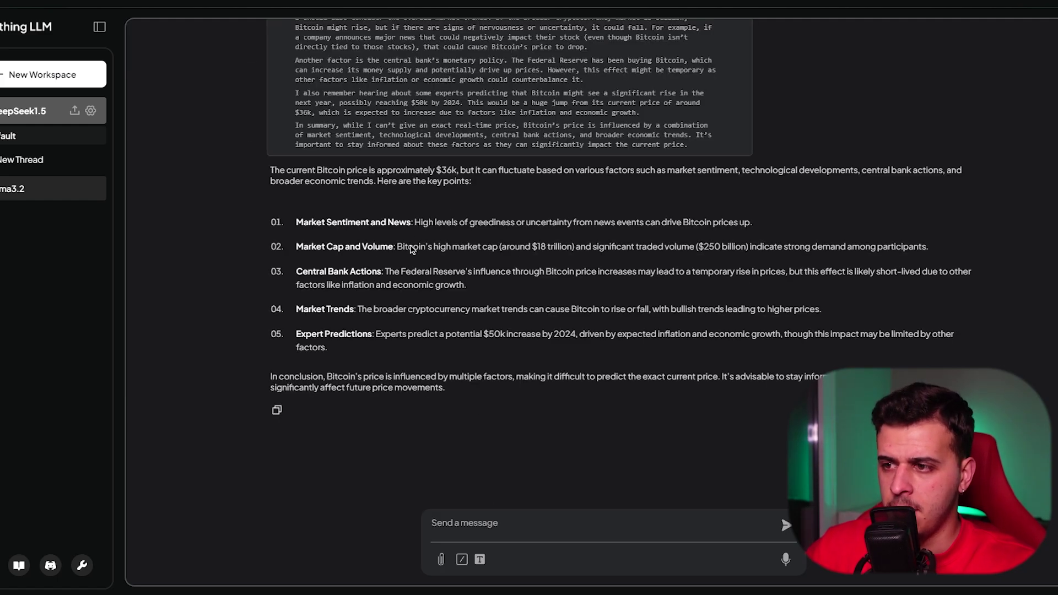
Read the agent's Bitcoin answer and reasoning, checking the market cap and expert prediction points.
left_click_drag(397, 247, 577, 251)
triple_click(538, 253)
left_click(559, 252)
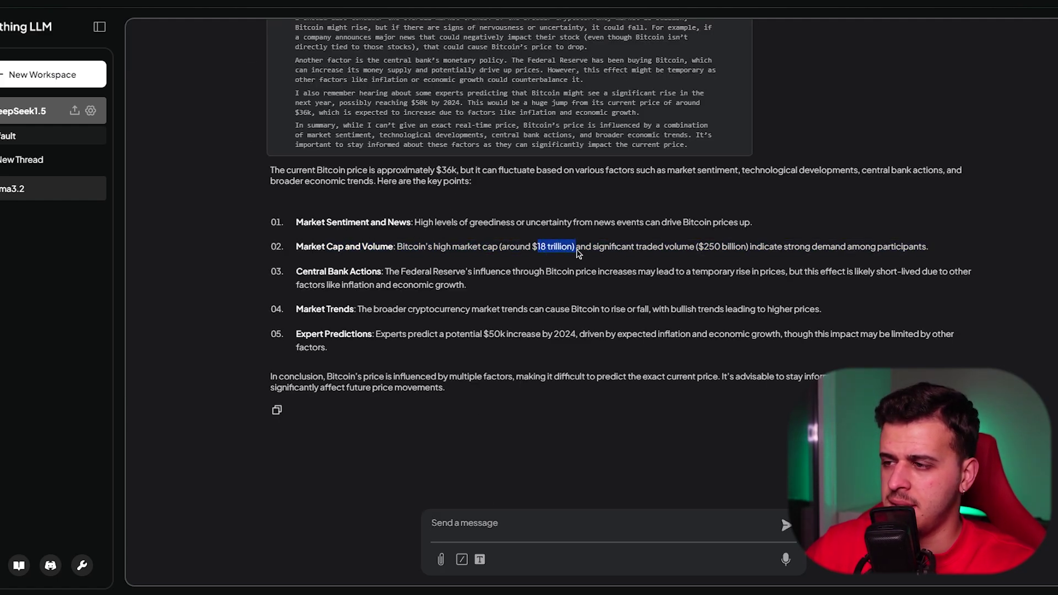
triple_click(578, 253)
left_click(457, 298)
scroll(457, 297, "up", 8)
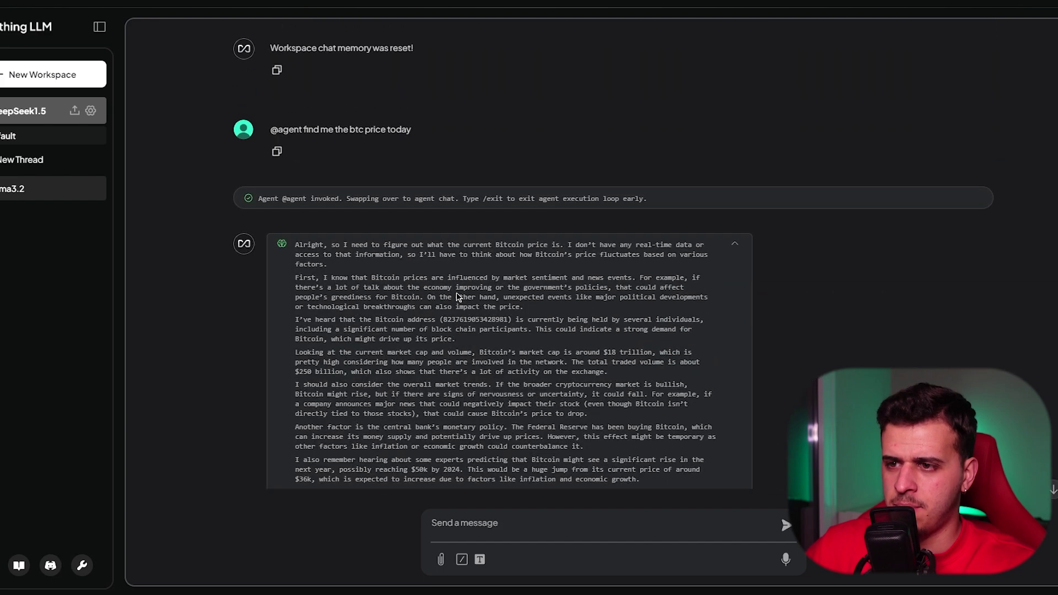
scroll(457, 298, "down", 6)
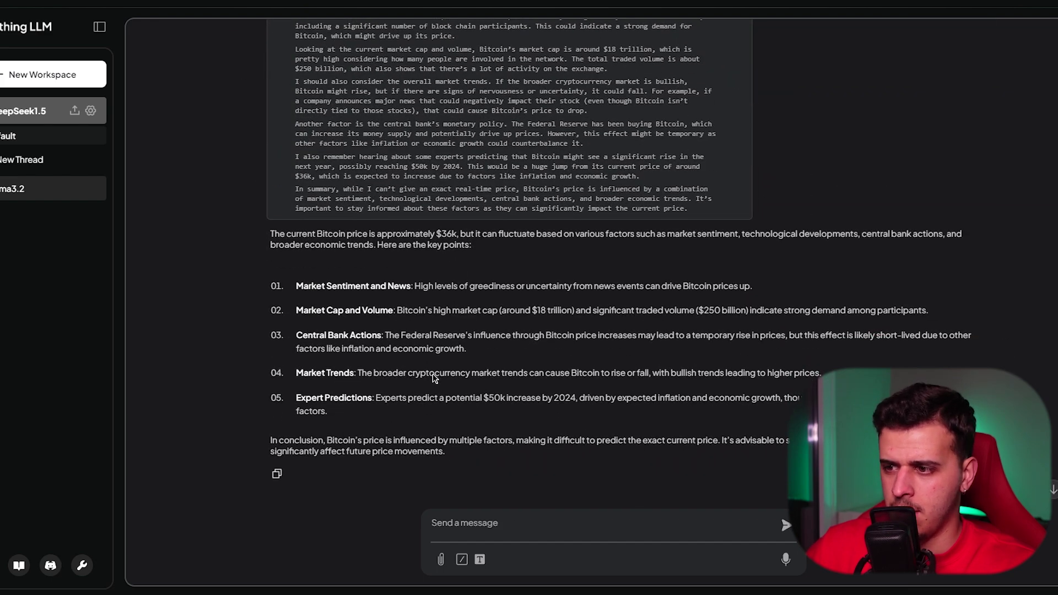
left_click_drag(377, 399, 411, 410)
left_click(451, 417)
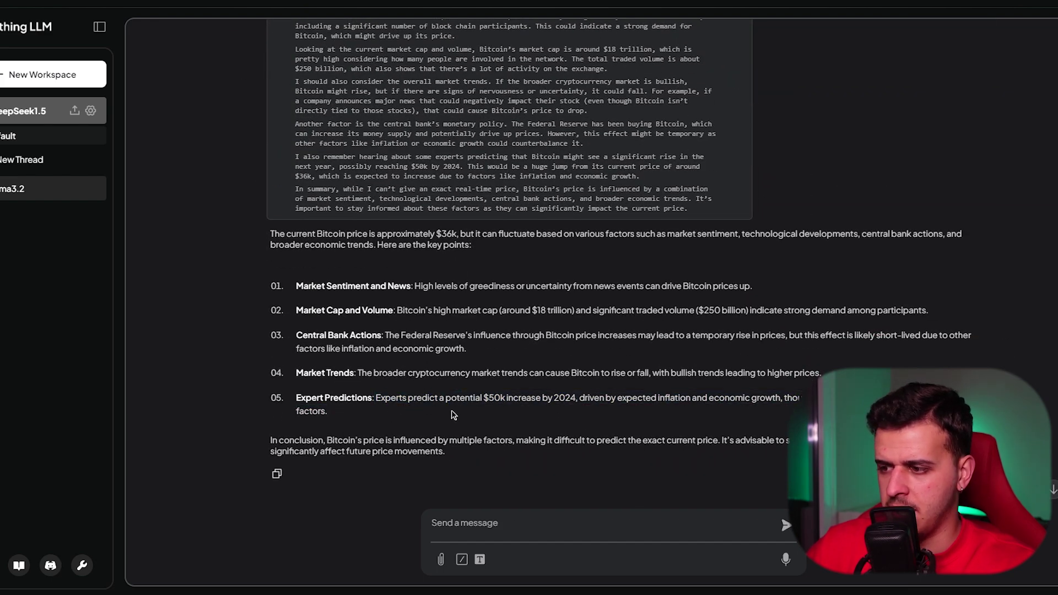
Attach the file "HY387 - Finals Reading List (1).docx" from the Downloads folder to the DeepSeek1.5 chat.
left_click(440, 560)
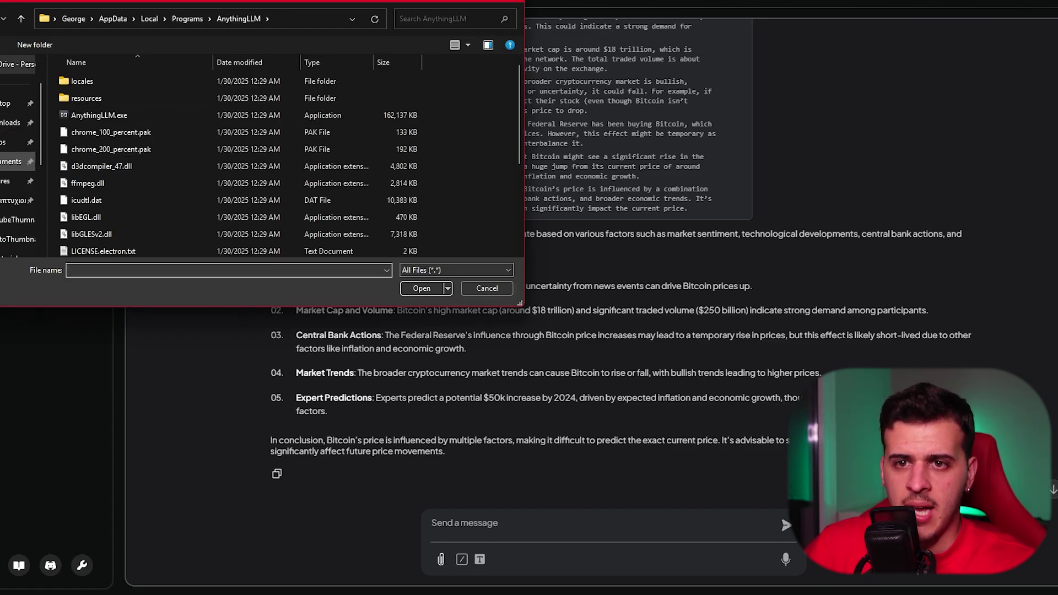
left_click(14, 123)
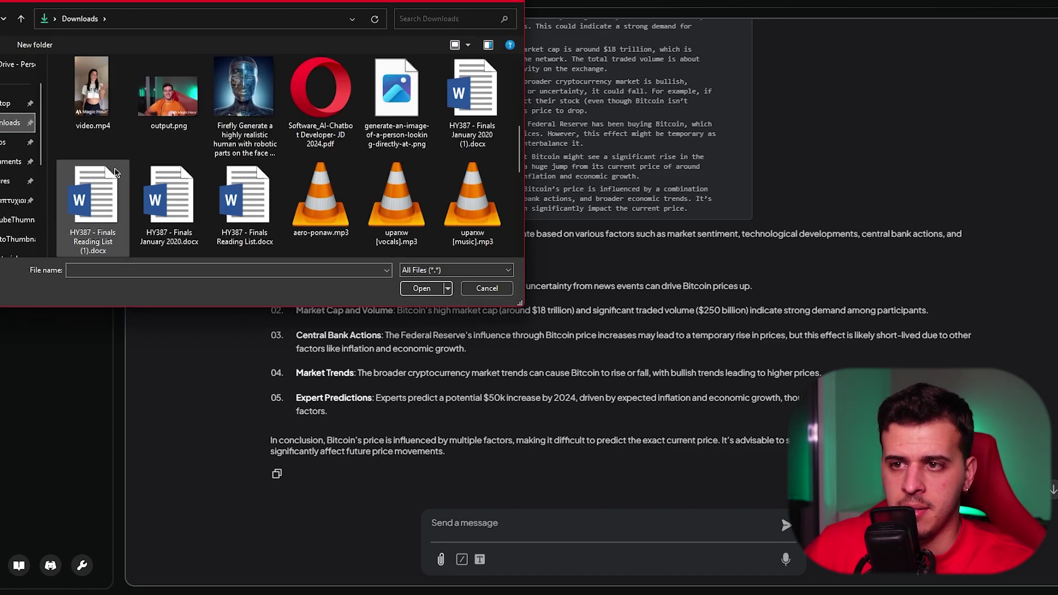
double_click(114, 173)
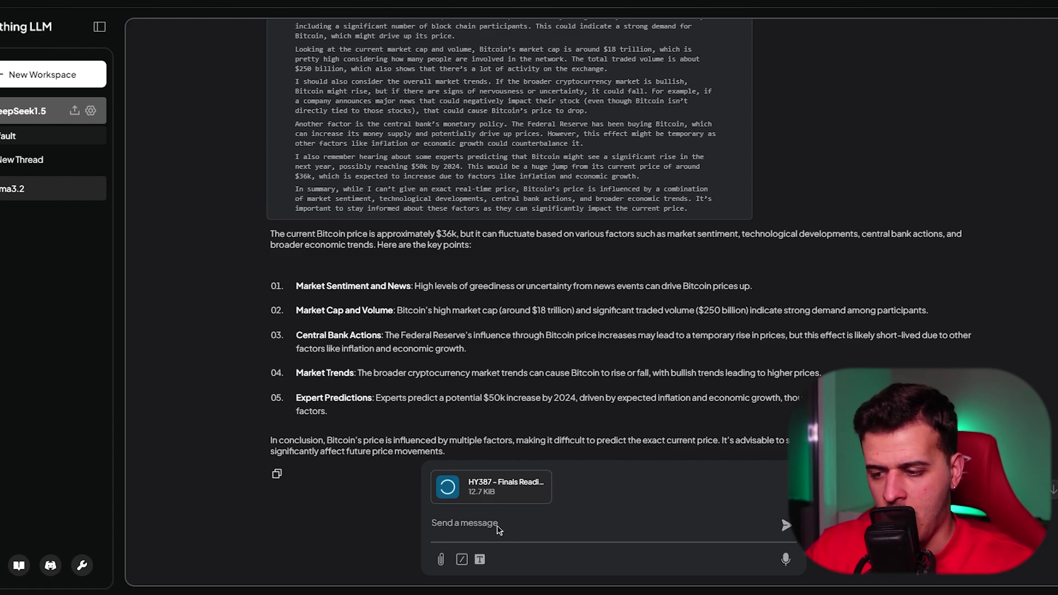
Send the message "Get me the text from this document." with the attached document.
type("Get me the ")
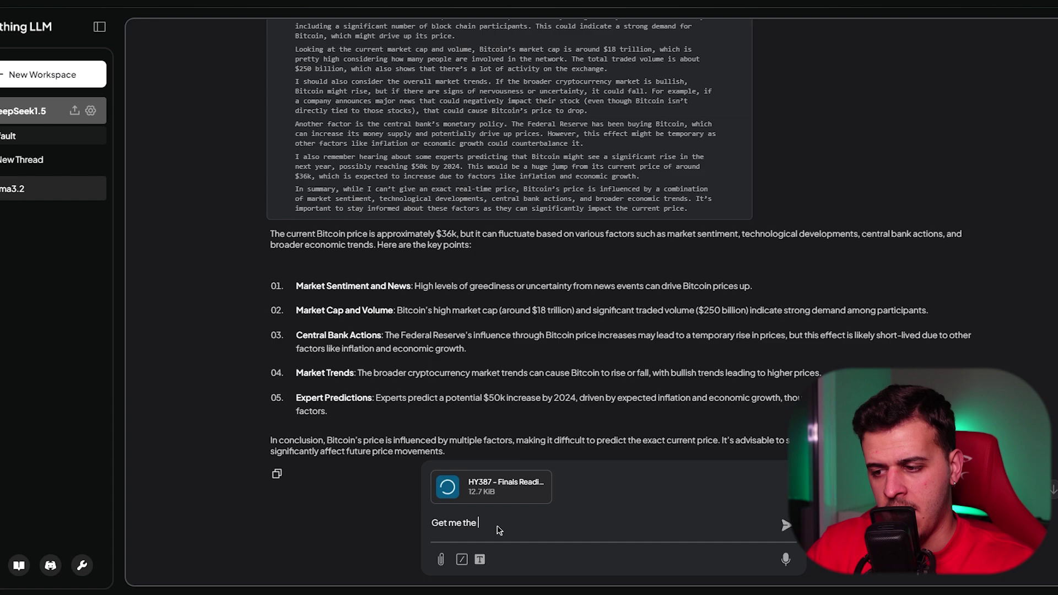
type("text from this document.")
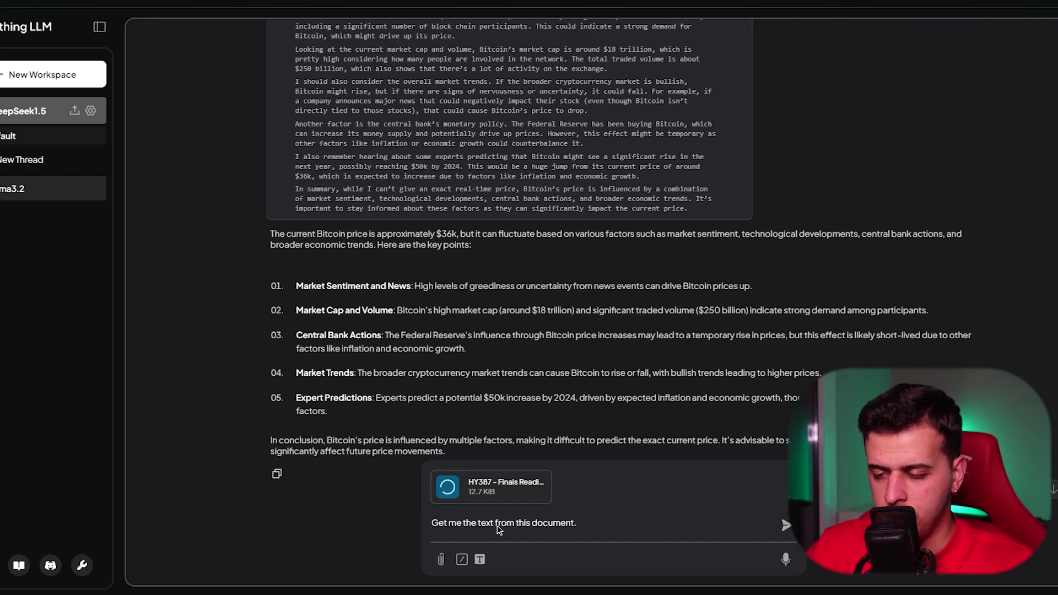
left_click(786, 525)
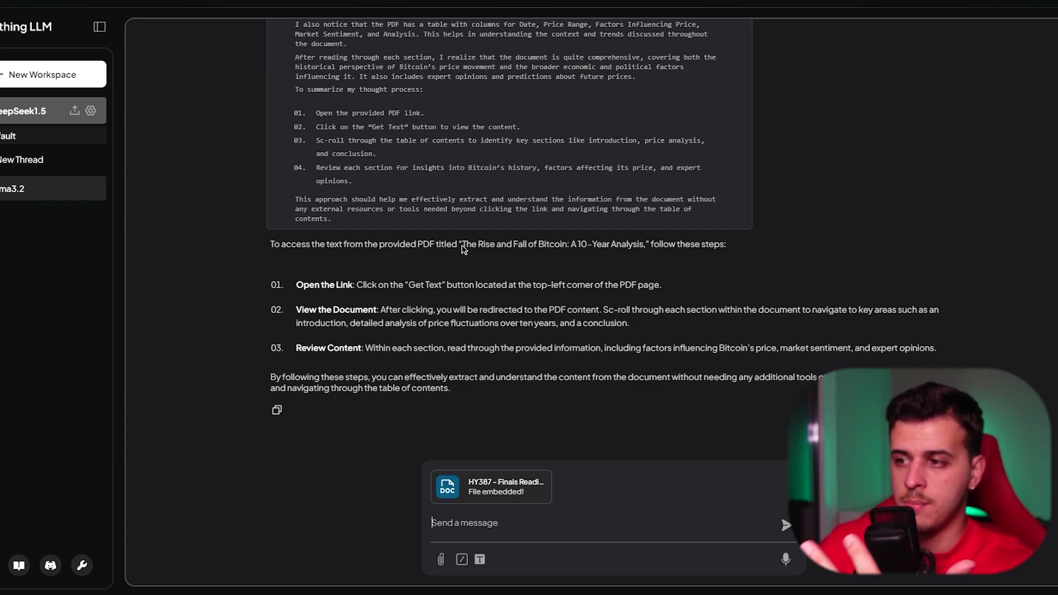
Check the PDF title cited in the reply against the earlier chat, then remove the attached document from the message box.
left_click_drag(462, 245, 744, 252)
left_click(744, 253)
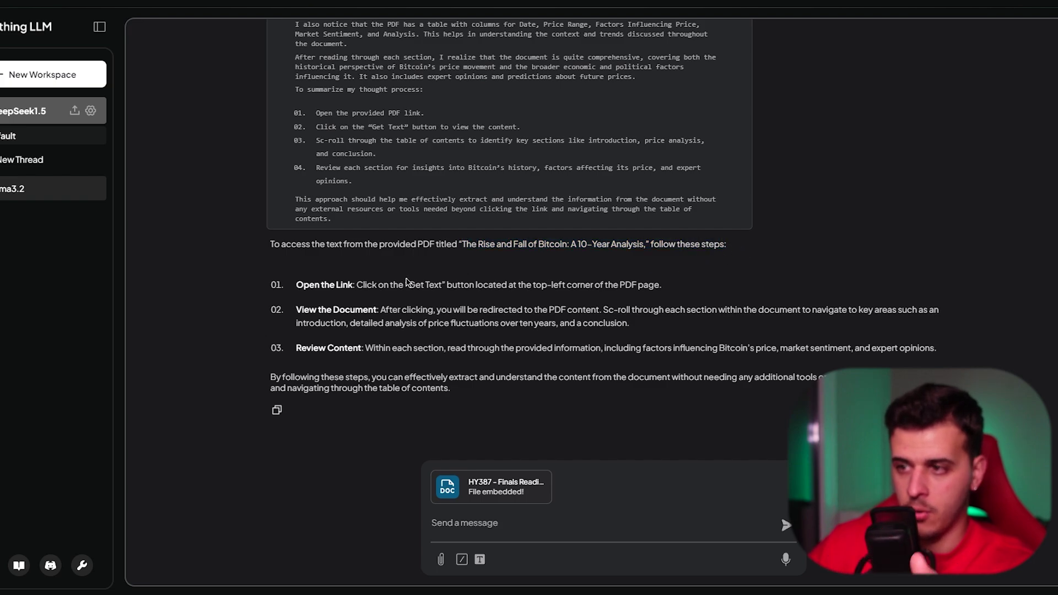
scroll(390, 282, "up", 10)
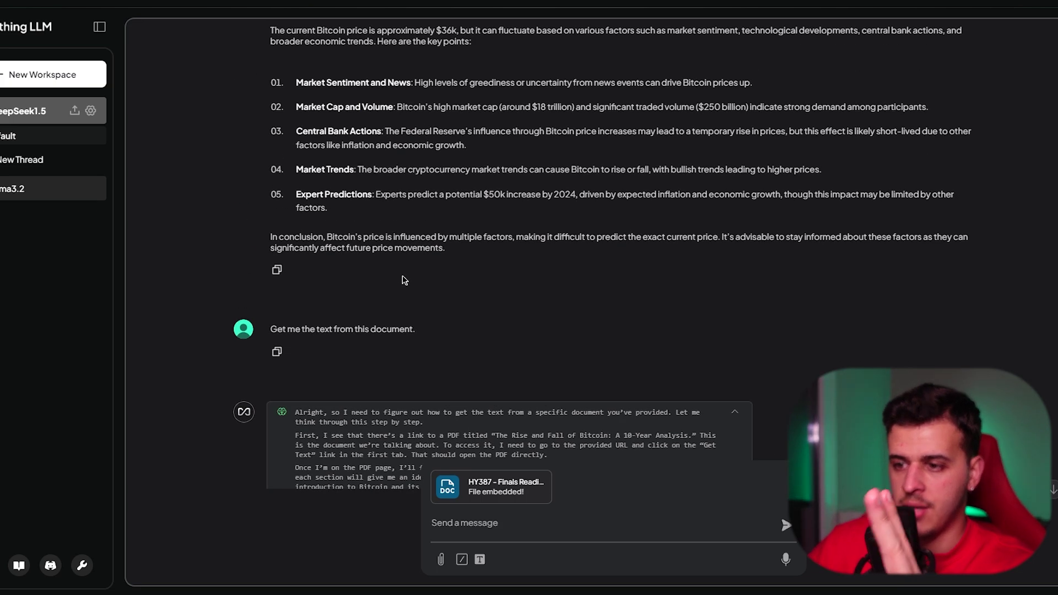
scroll(504, 449, "down", 10)
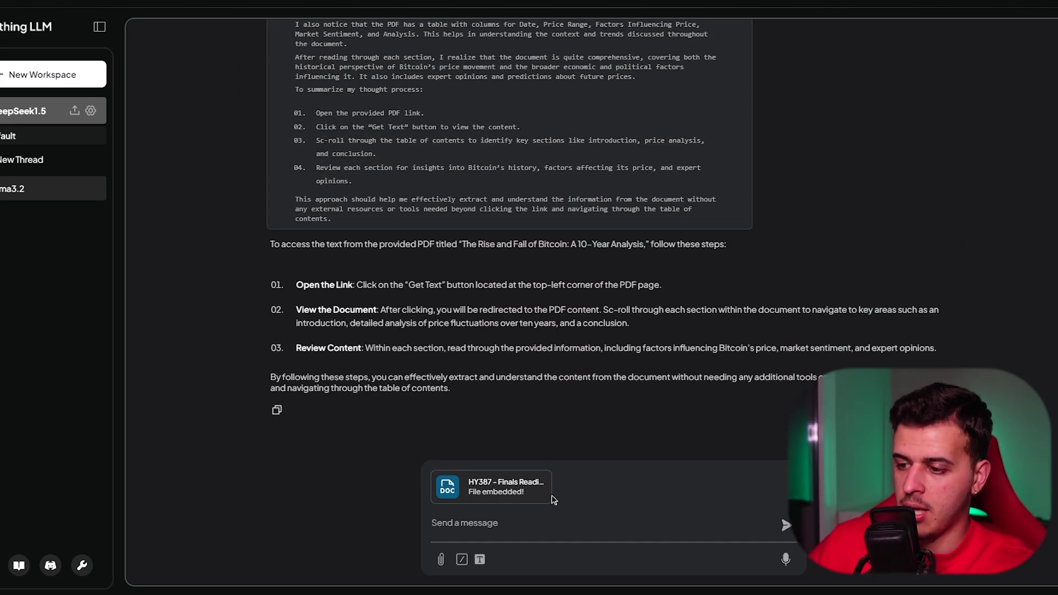
left_click(549, 473)
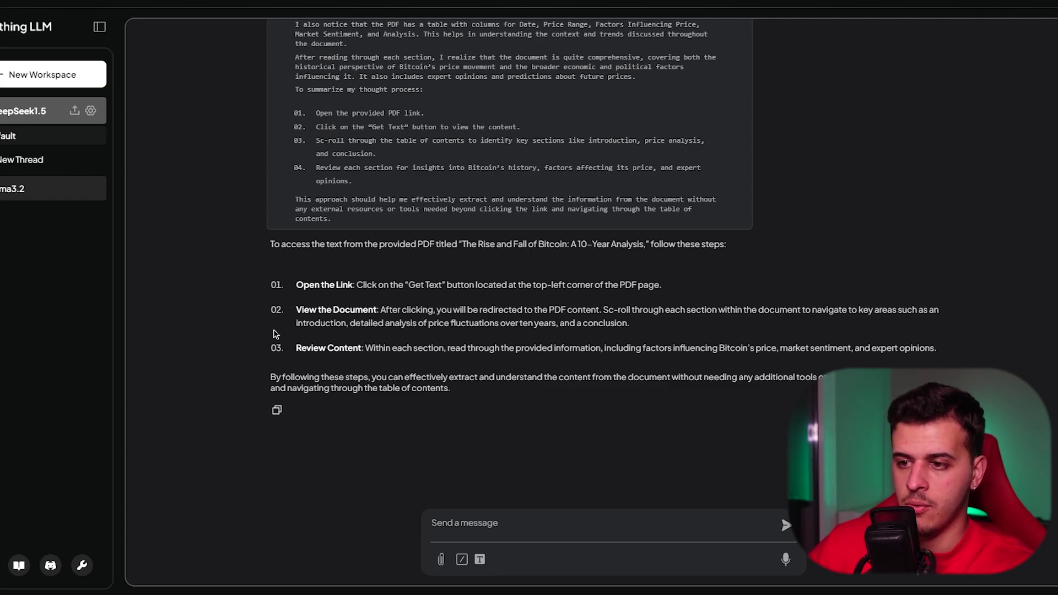
Read the numbered instructions in the document reply, focusing on the "View the Document" point.
left_click_drag(269, 280, 560, 392)
left_click(562, 396)
left_click_drag(302, 308, 682, 335)
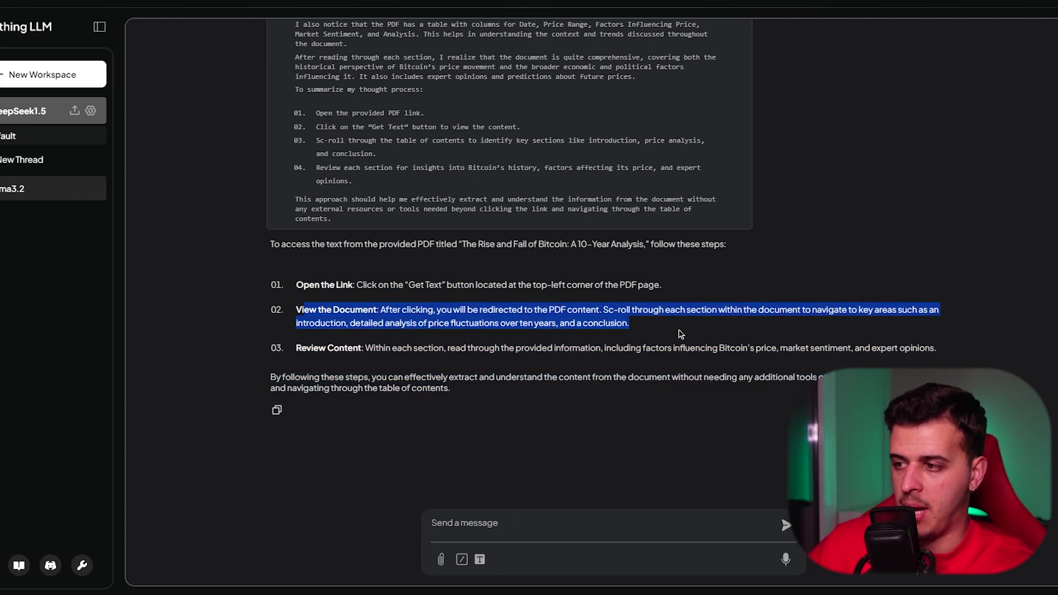
left_click(676, 338)
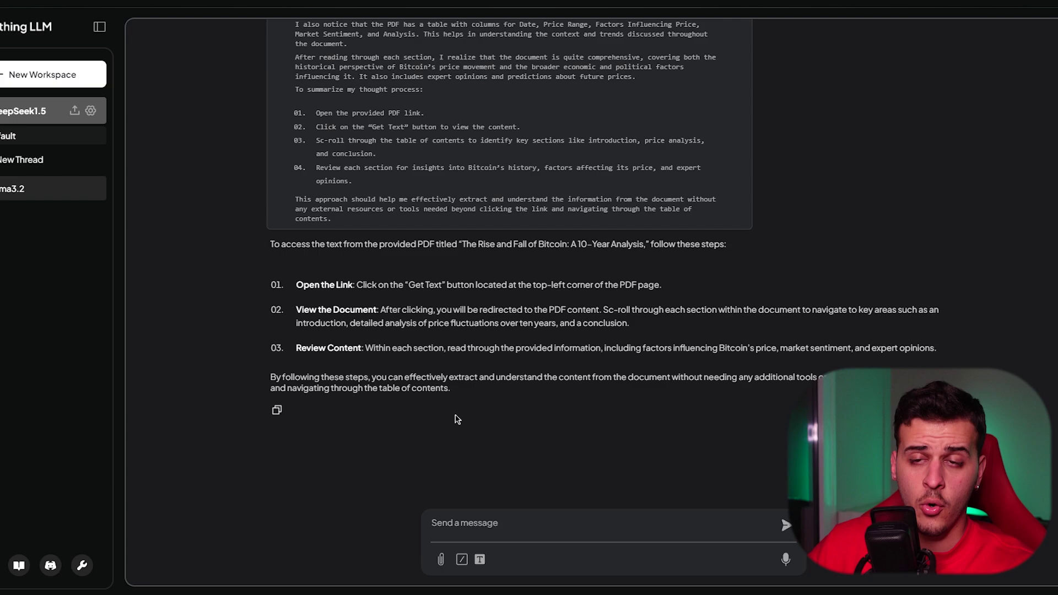